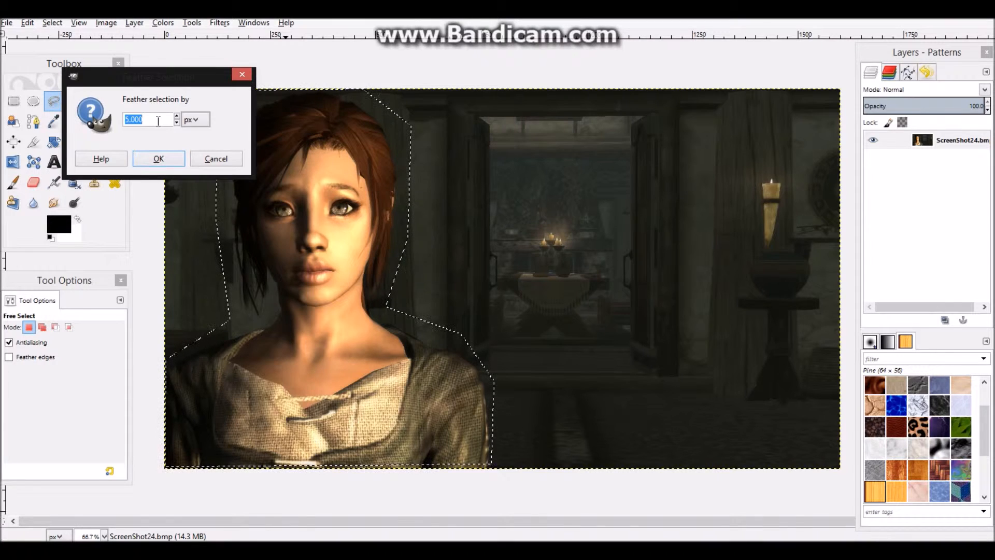
click(217, 160)
click(162, 22)
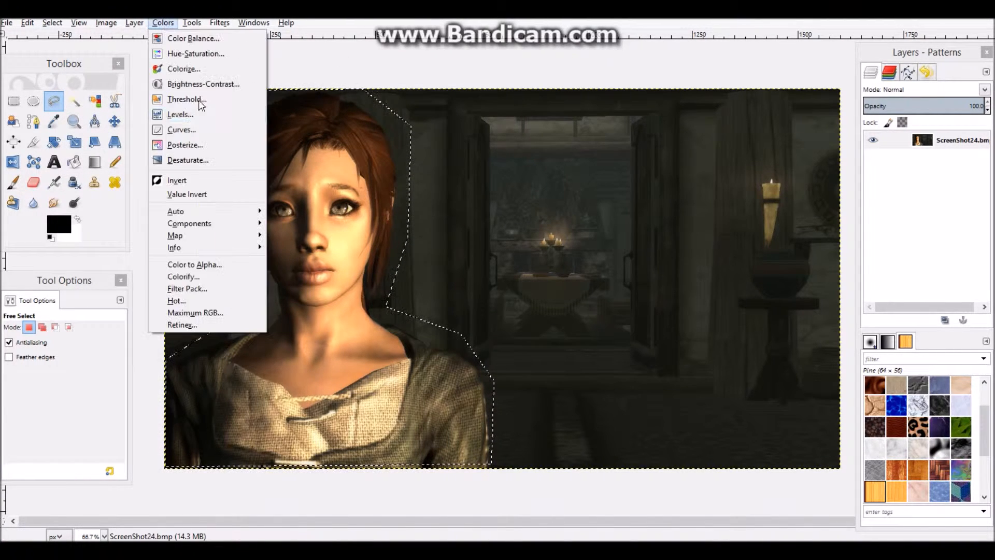
click(208, 85)
mouse_move(773, 305)
mouse_down()
mouse_move(740, 309)
mouse_move(791, 303)
mouse_up()
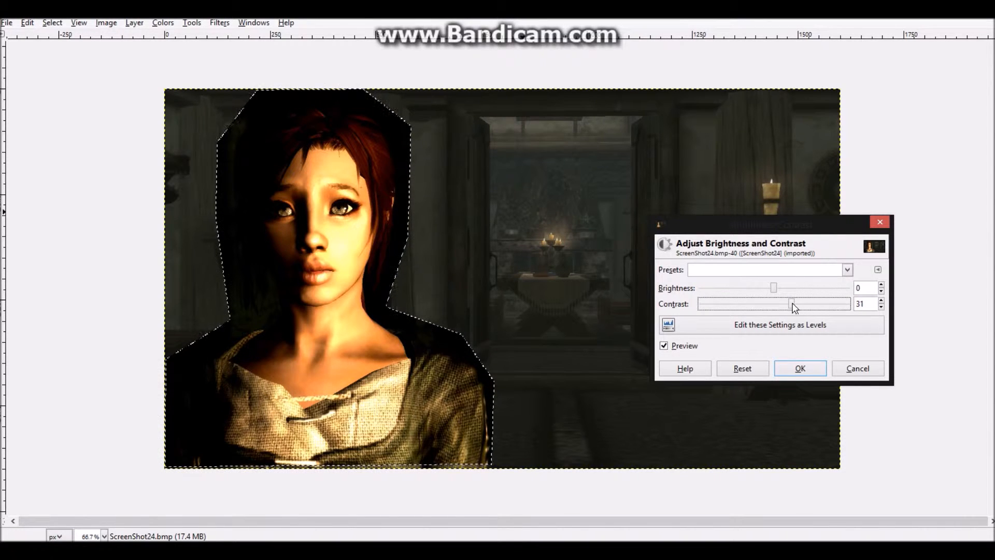
drag(791, 305, 786, 305)
click(858, 368)
Feather the selection around the woman by 250 px.
click(52, 22)
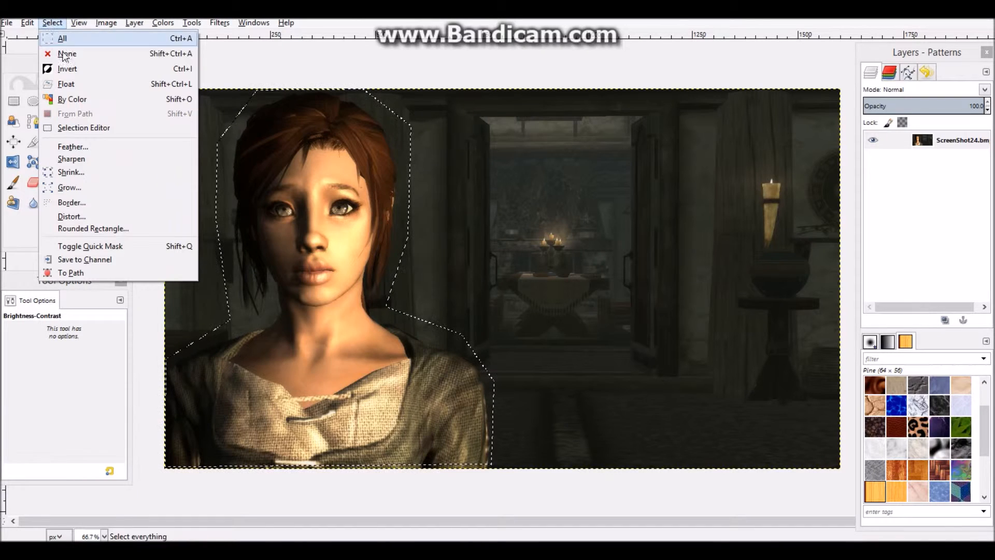
click(86, 146)
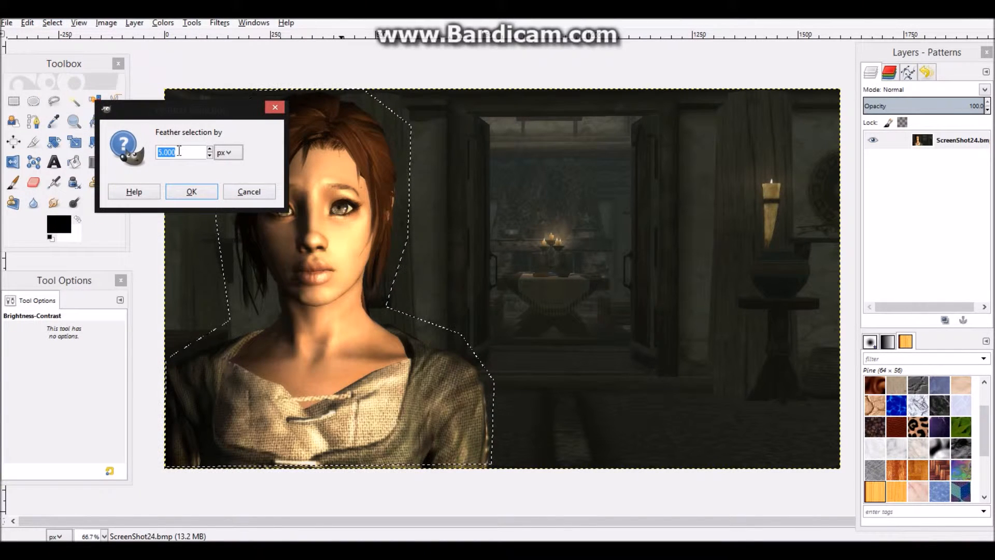
text(250)
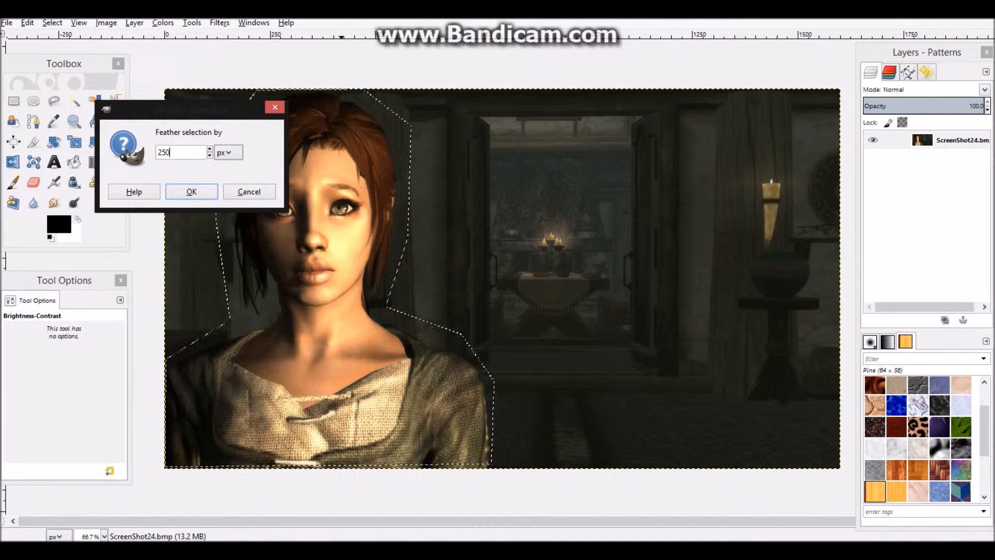
key(Return)
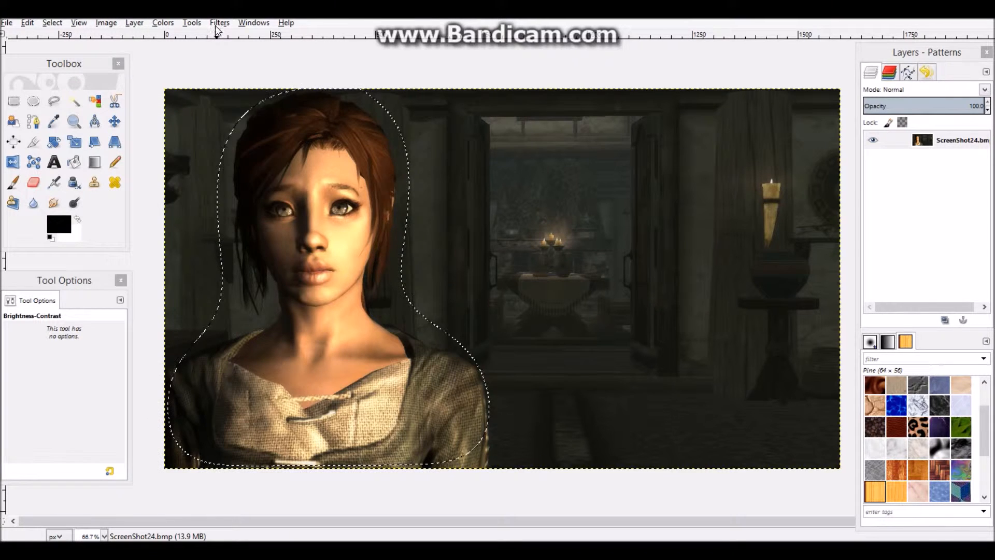
Apply the Sharpen filter to the selected woman with a sharpness of 39.
click(219, 23)
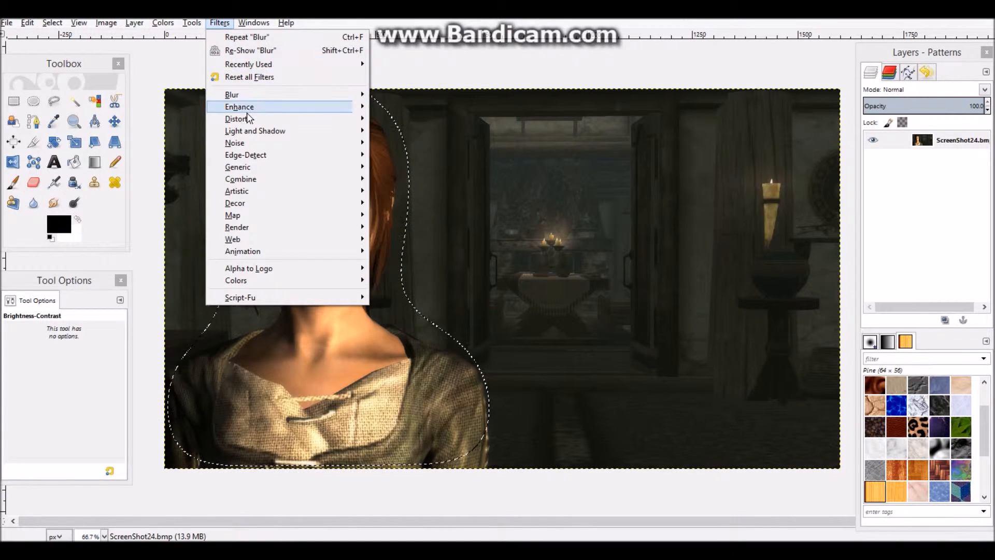
mouse_move(251, 112)
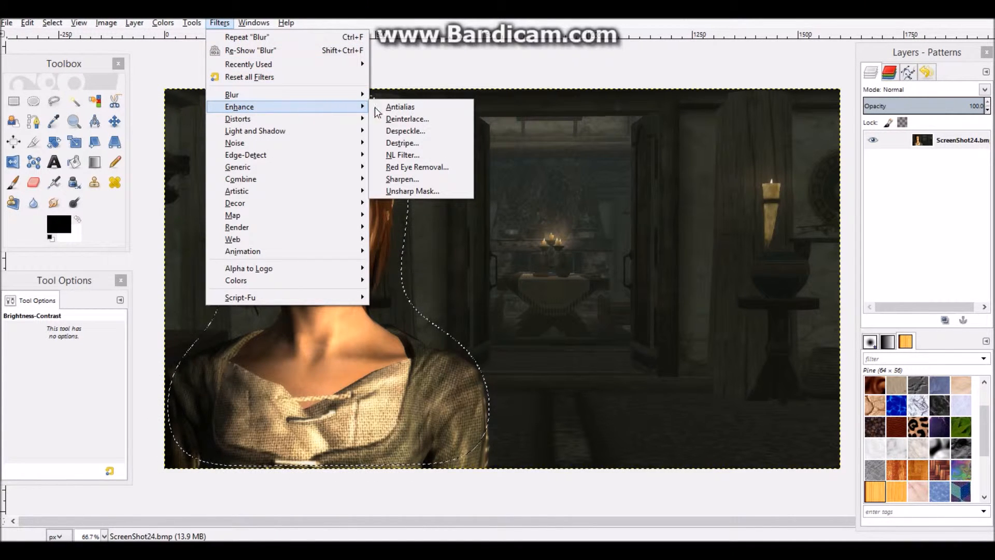
click(411, 191)
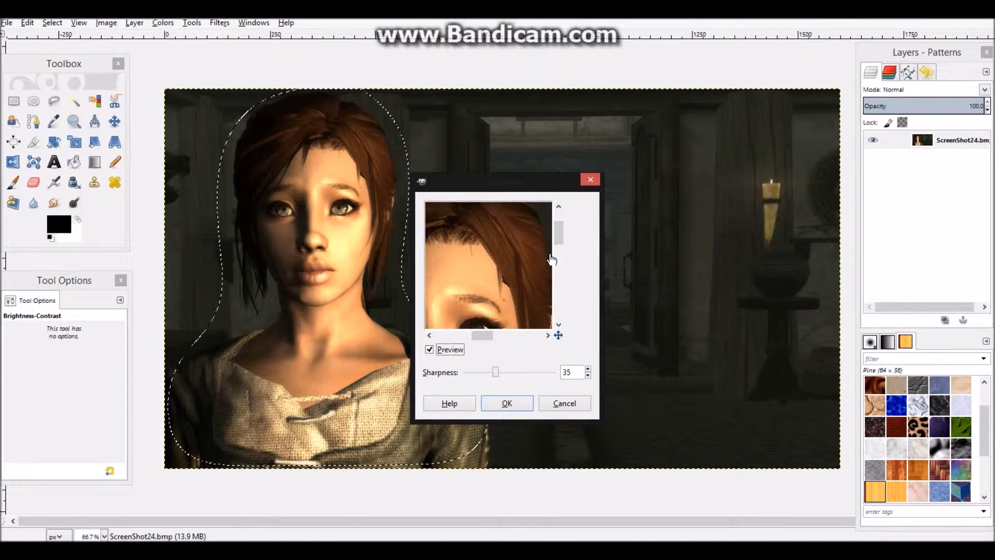
drag(476, 307, 424, 319)
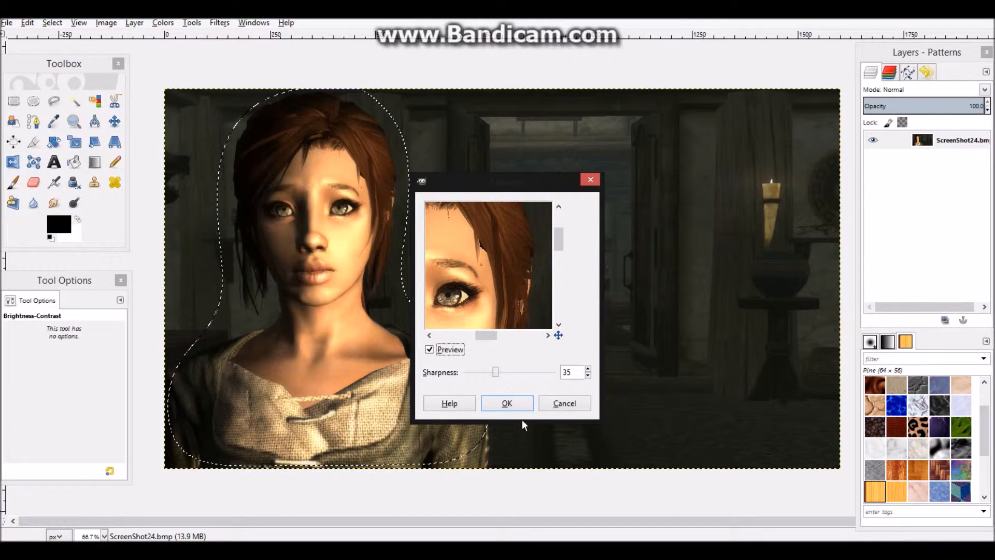
scroll(587, 371, up, 5)
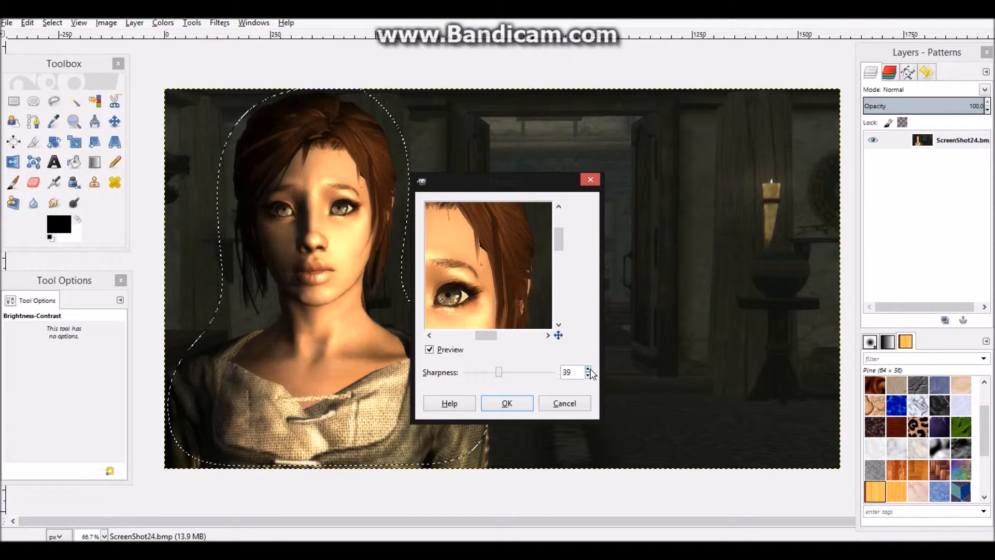
click(508, 404)
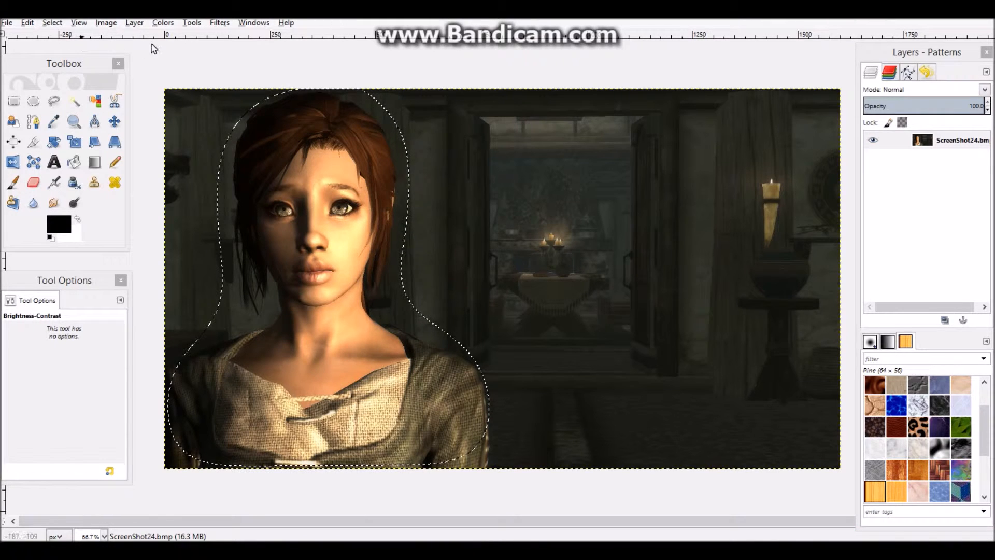
Invert the selection so that it covers the background instead of the woman.
key(Tab)
click(52, 22)
click(69, 69)
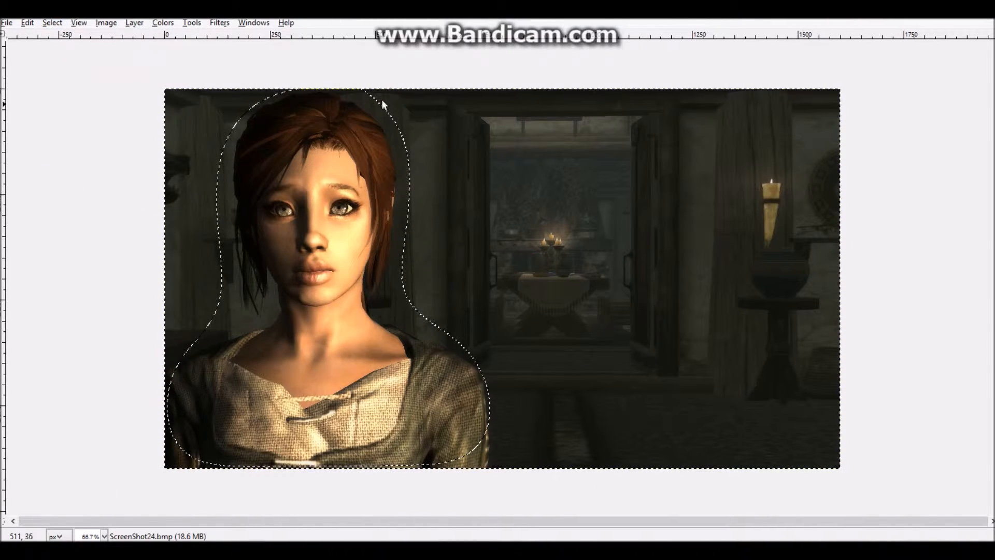
Apply the basic Blur filter to the selected background and repeat it to soften the background further.
key(Tab)
click(220, 22)
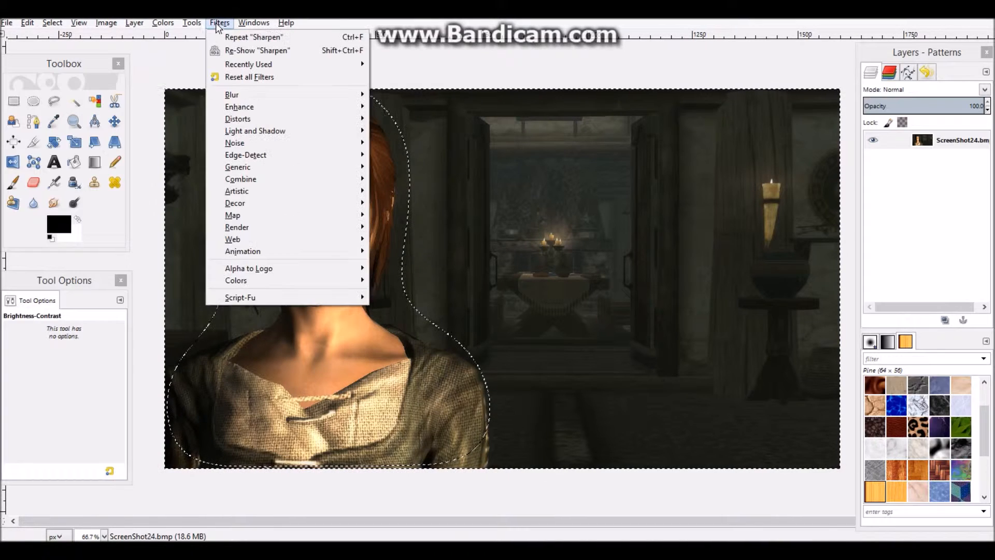
mouse_move(234, 98)
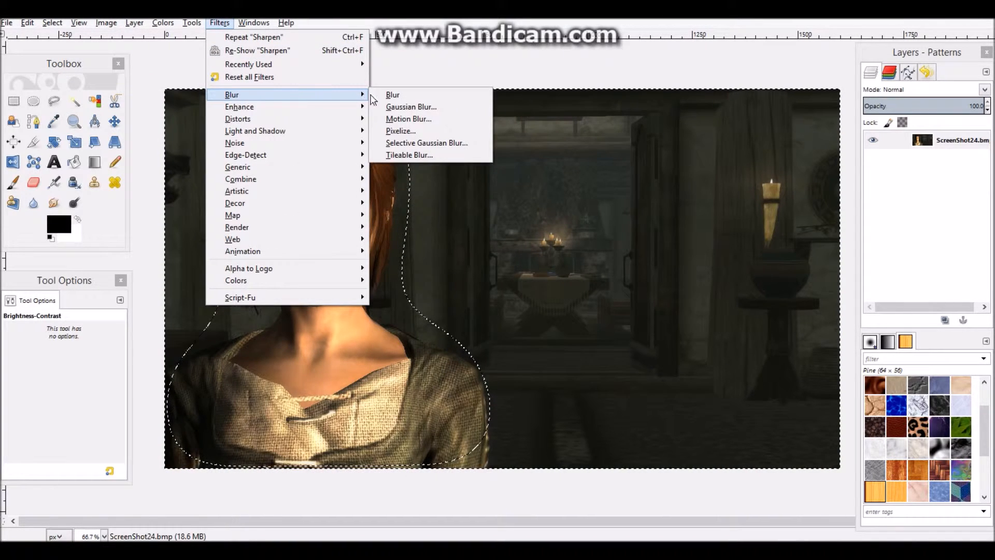
click(399, 95)
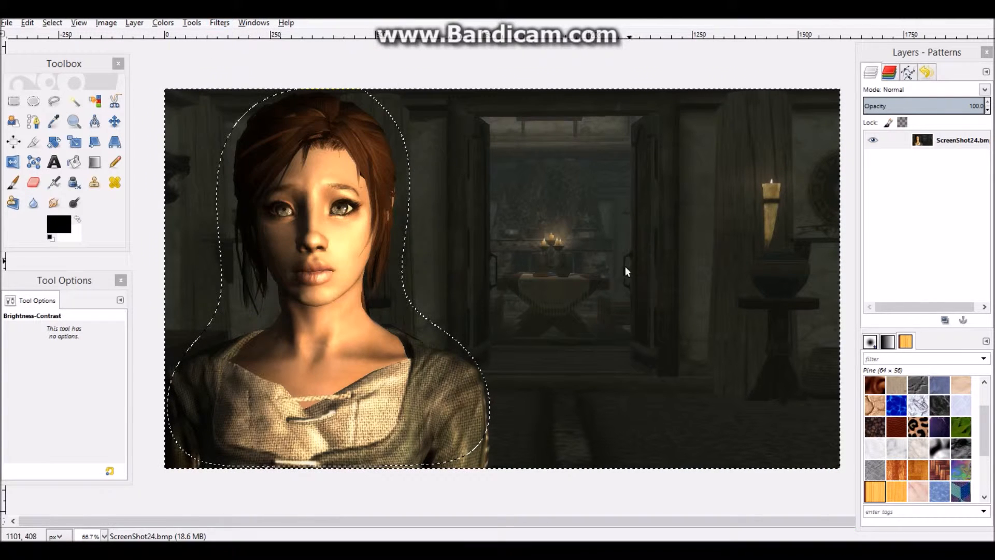
click(220, 23)
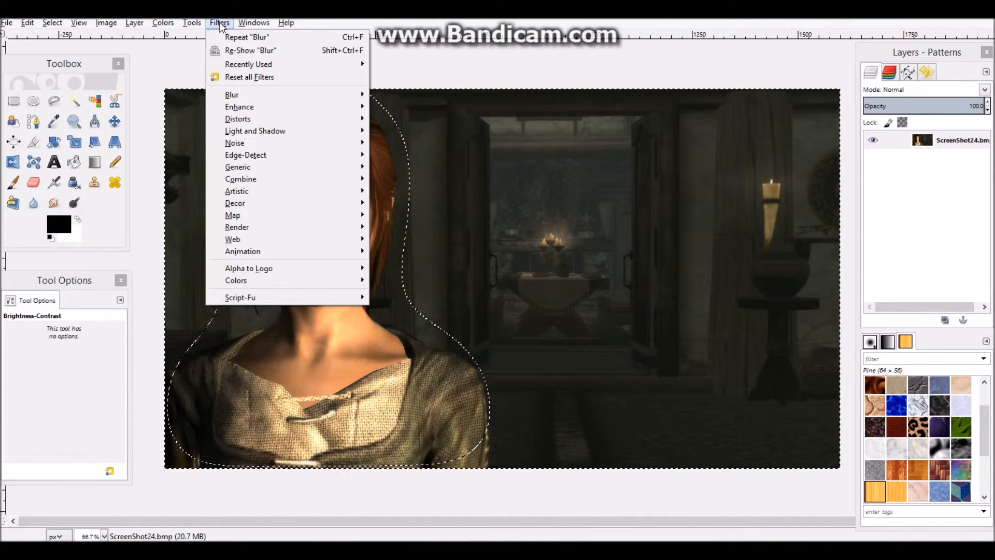
click(247, 38)
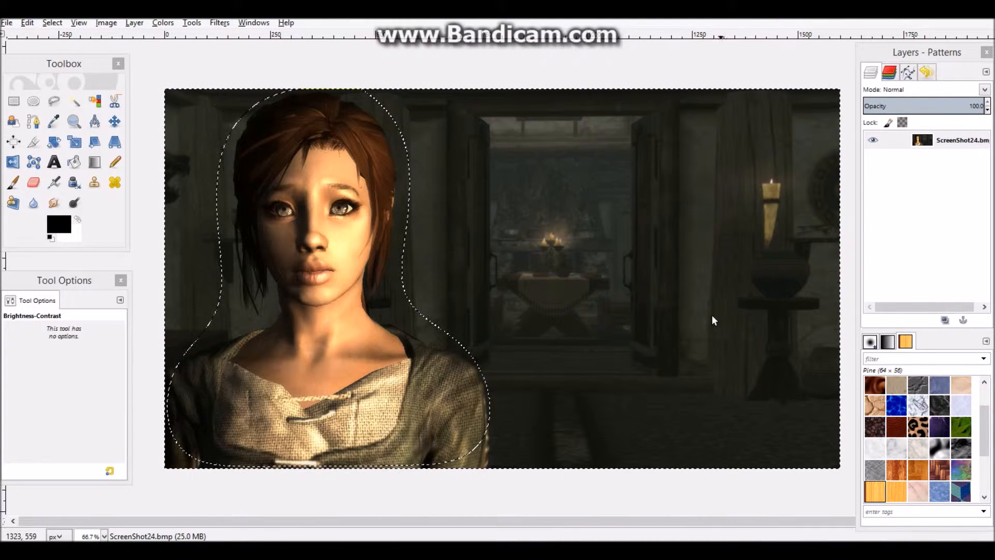
Darken the selected background by setting its brightness to -69 with Brightness-Contrast.
click(161, 24)
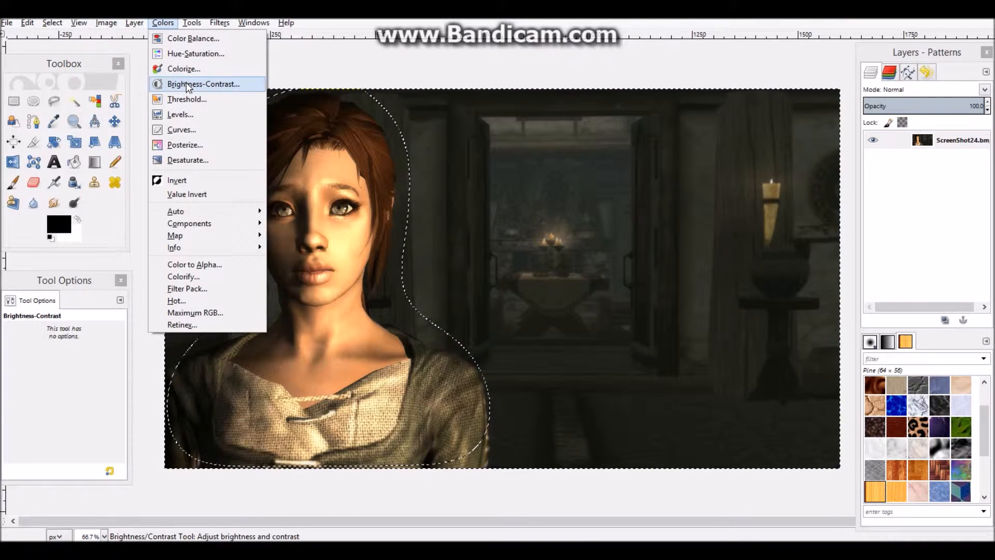
click(228, 83)
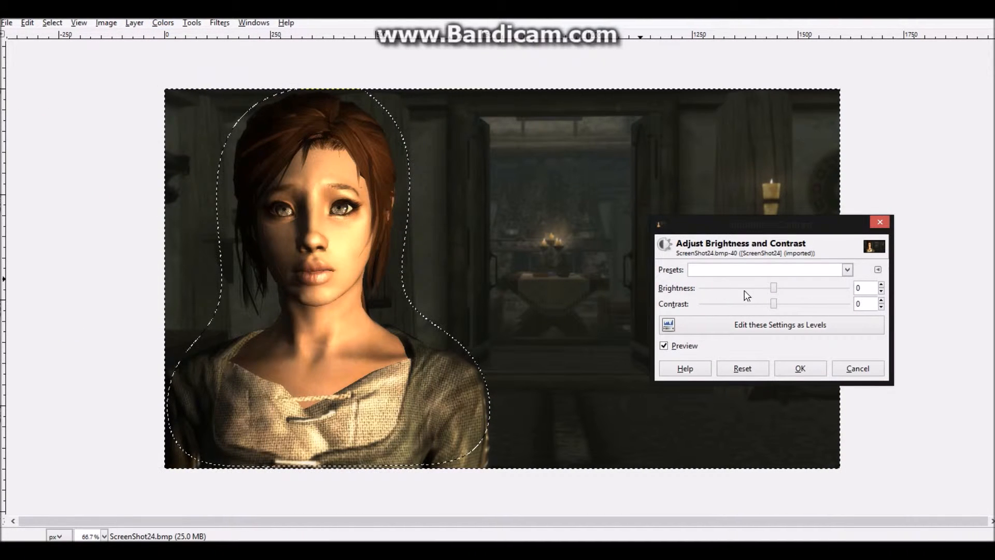
drag(772, 290, 734, 290)
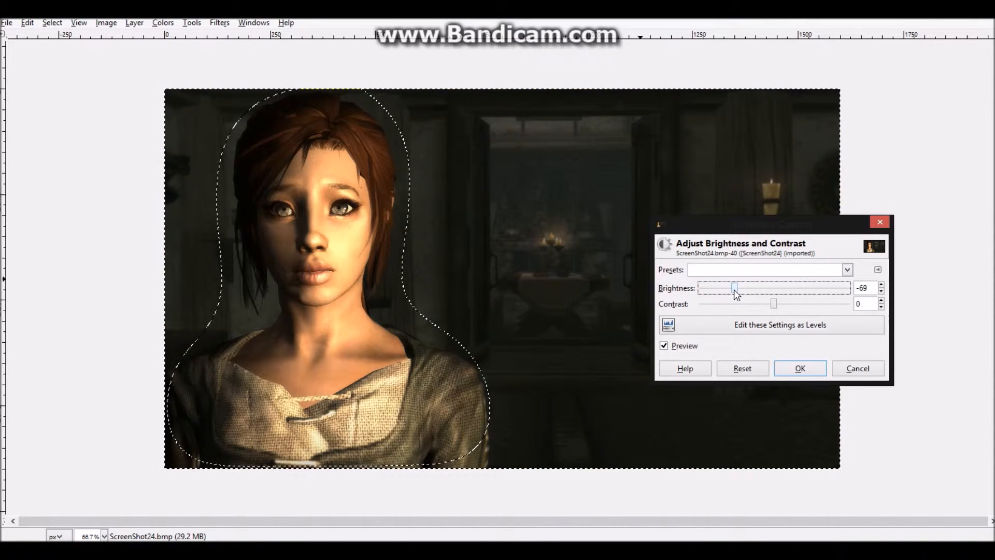
click(806, 368)
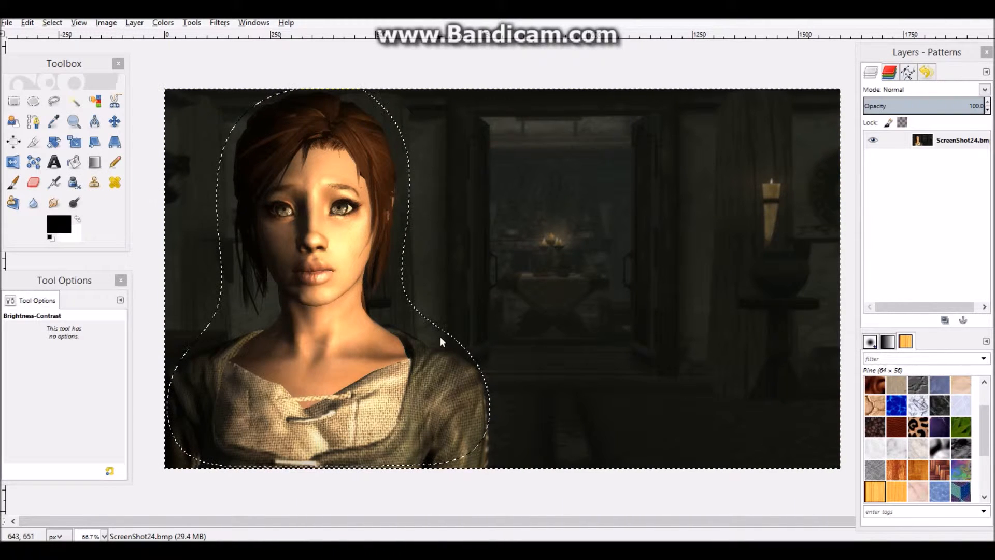
Replace the current selection with an elliptical selection spanning the full width and height of the image.
click(34, 101)
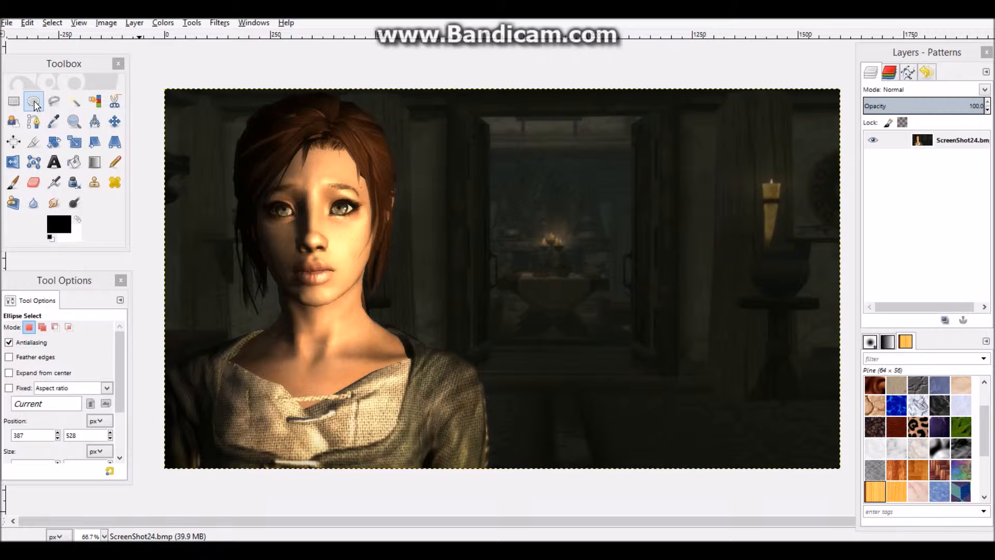
click(36, 106)
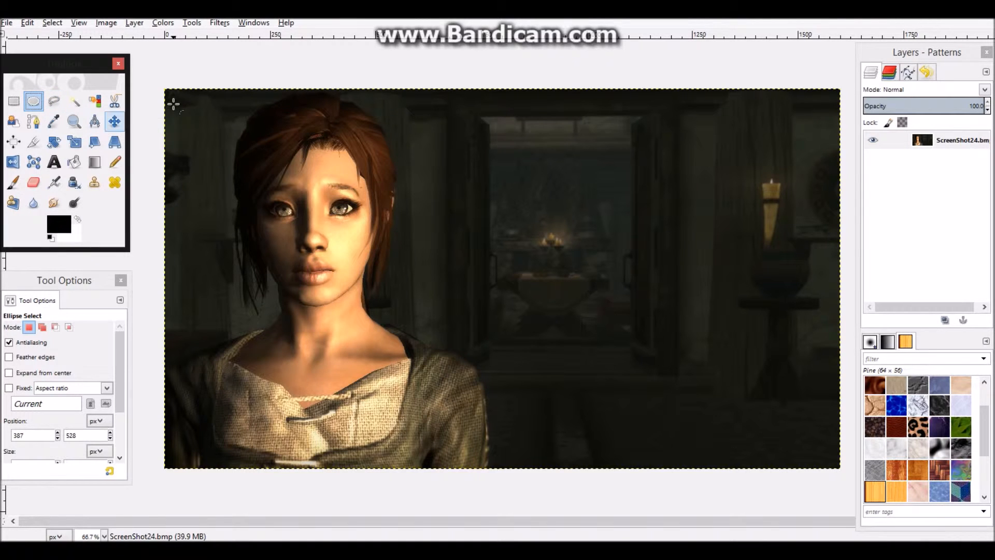
click(165, 91)
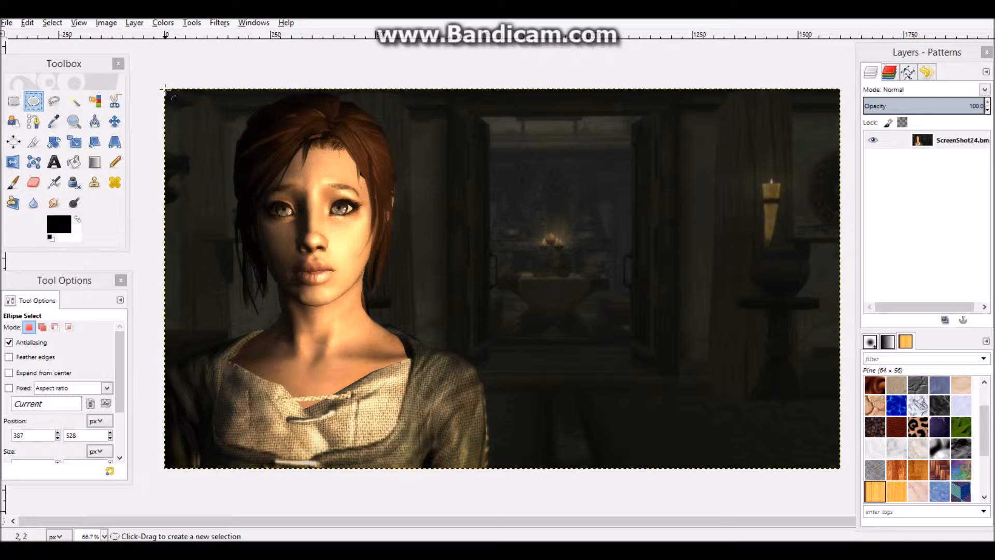
drag(704, 392, 838, 466)
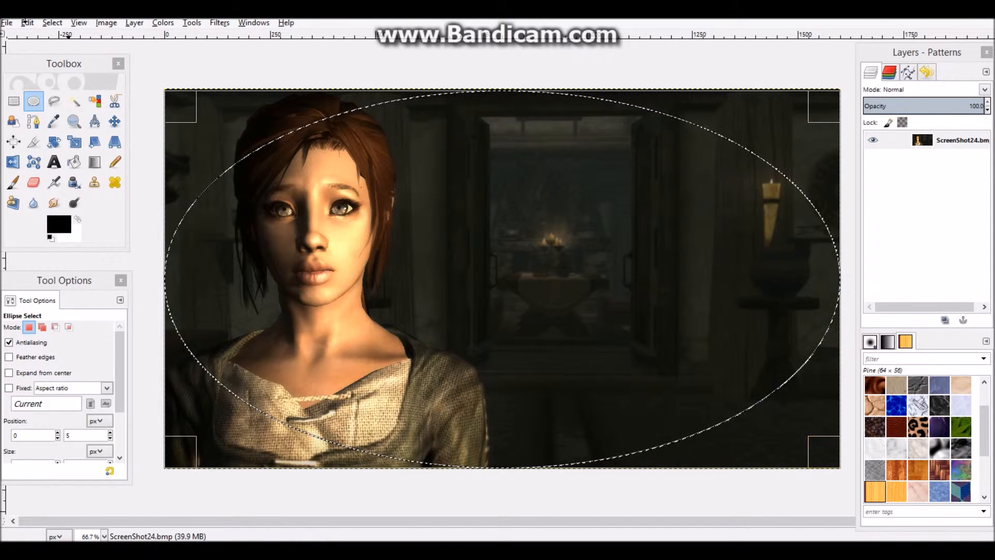
Feather the elliptical selection by 250 px and invert it to cover the image's outer edges and corners.
click(53, 23)
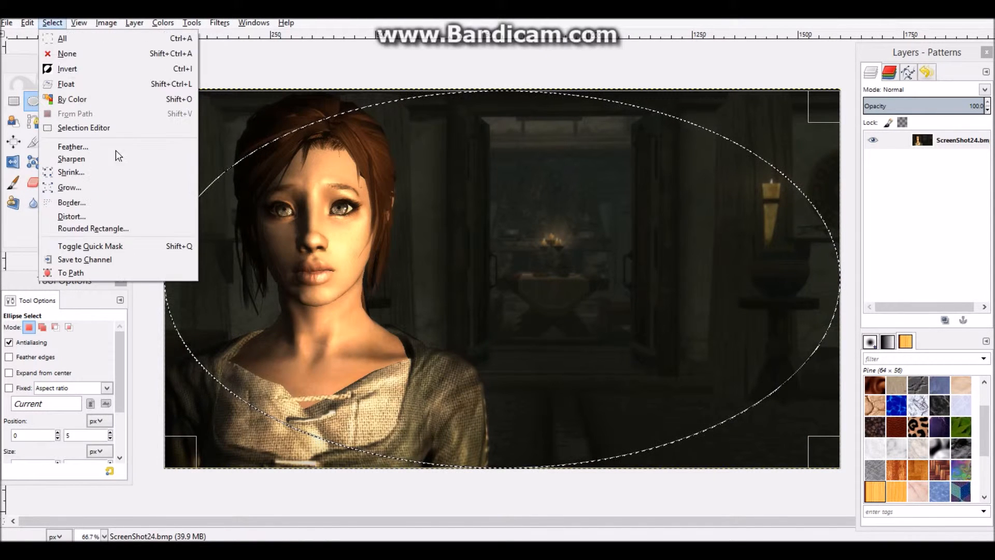
click(73, 149)
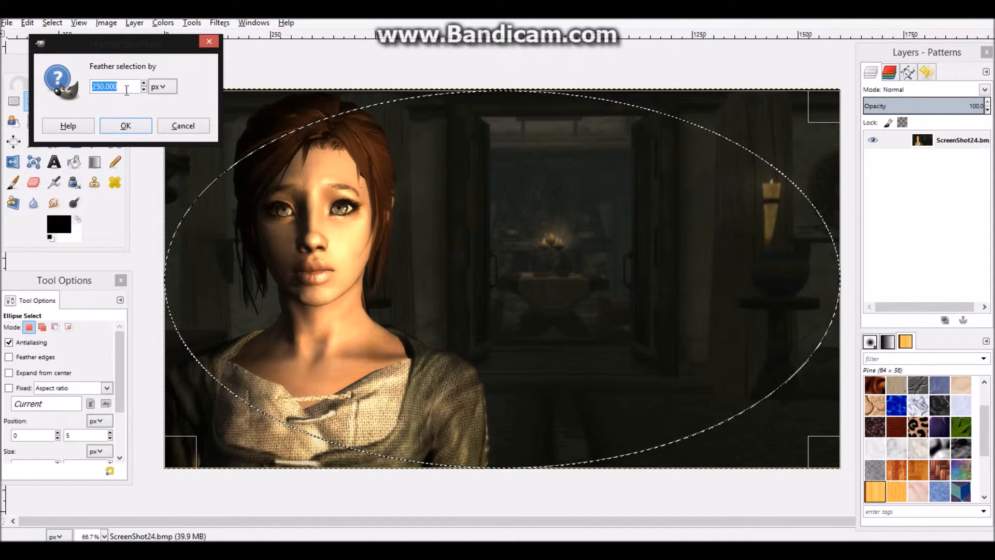
click(129, 127)
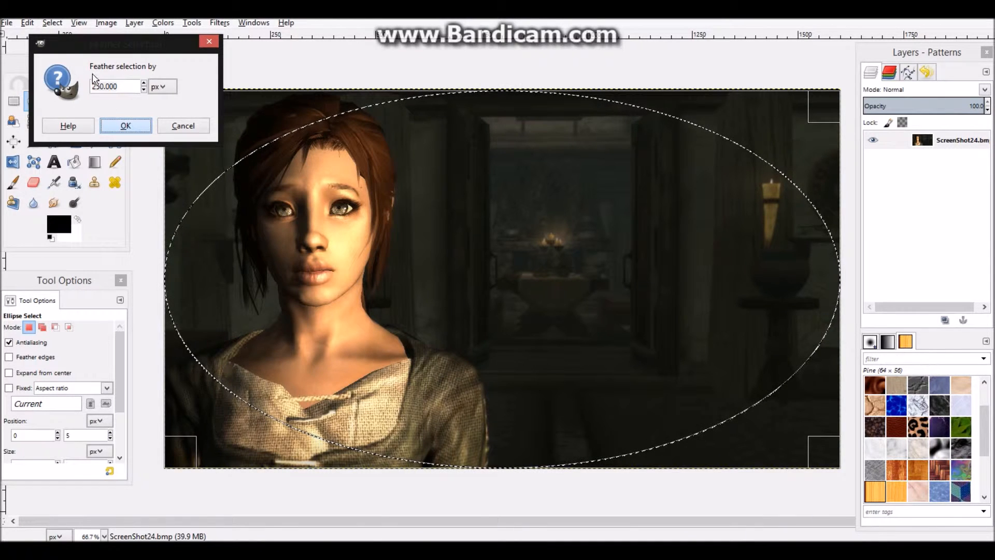
click(52, 23)
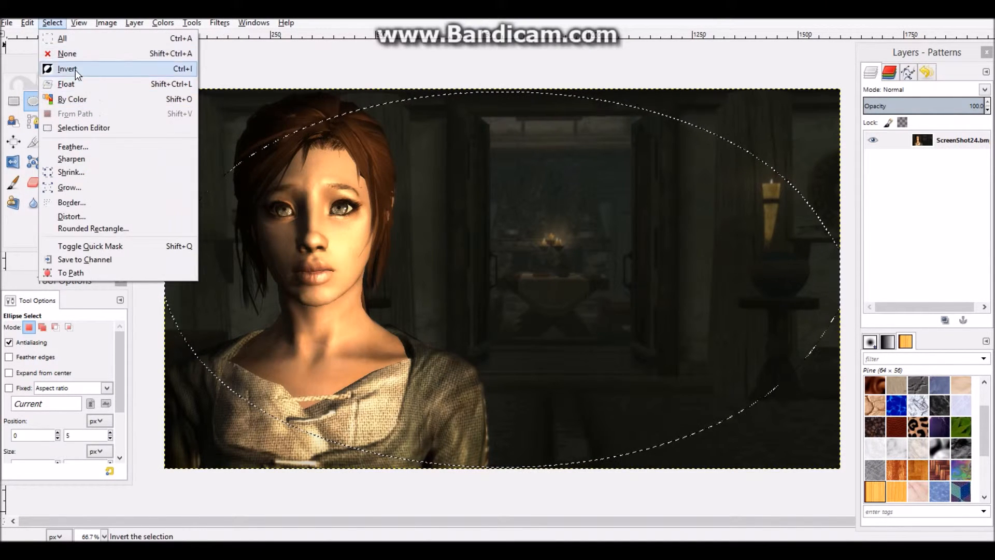
click(76, 69)
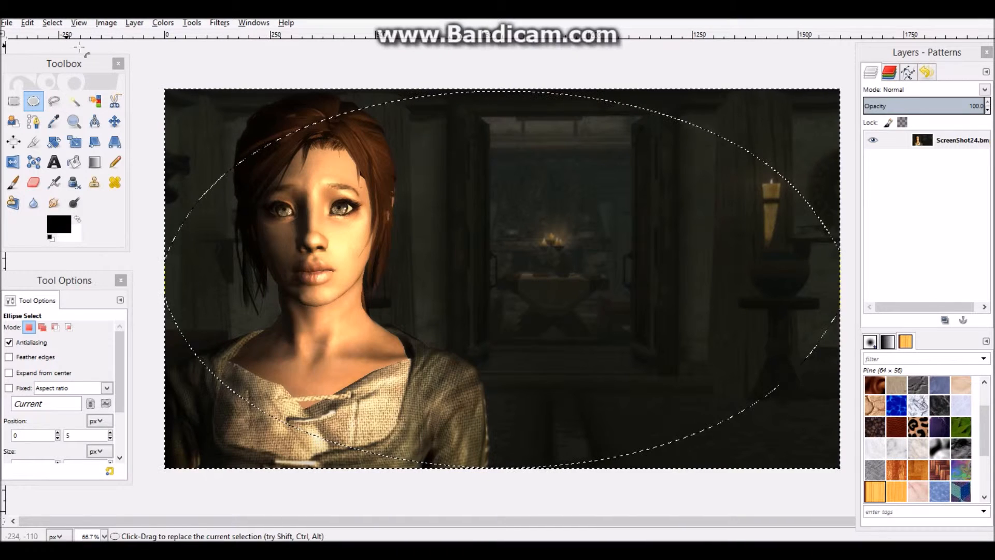
Set the brightness of the selected outer area to -71 for a vignette, and clear the selection.
click(163, 23)
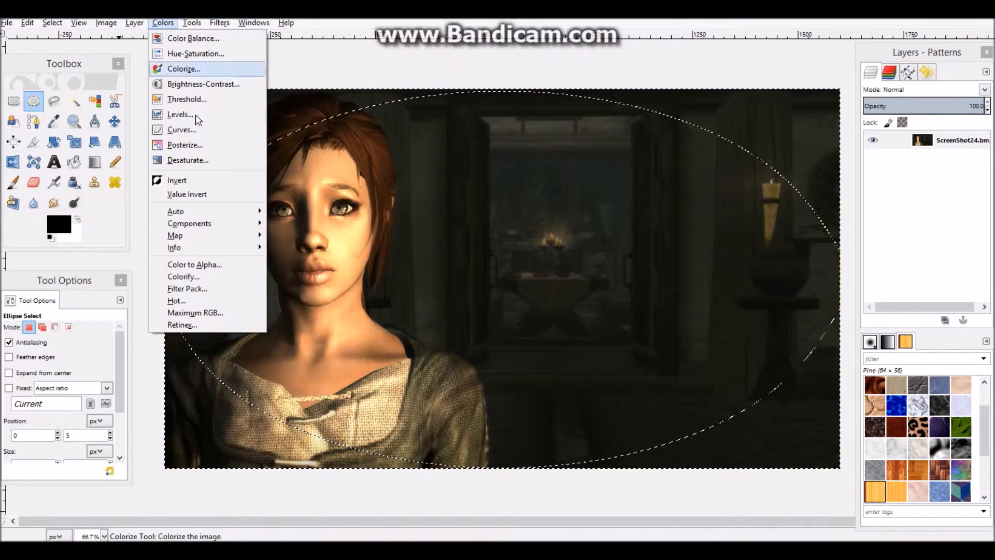
click(195, 84)
drag(773, 293, 735, 295)
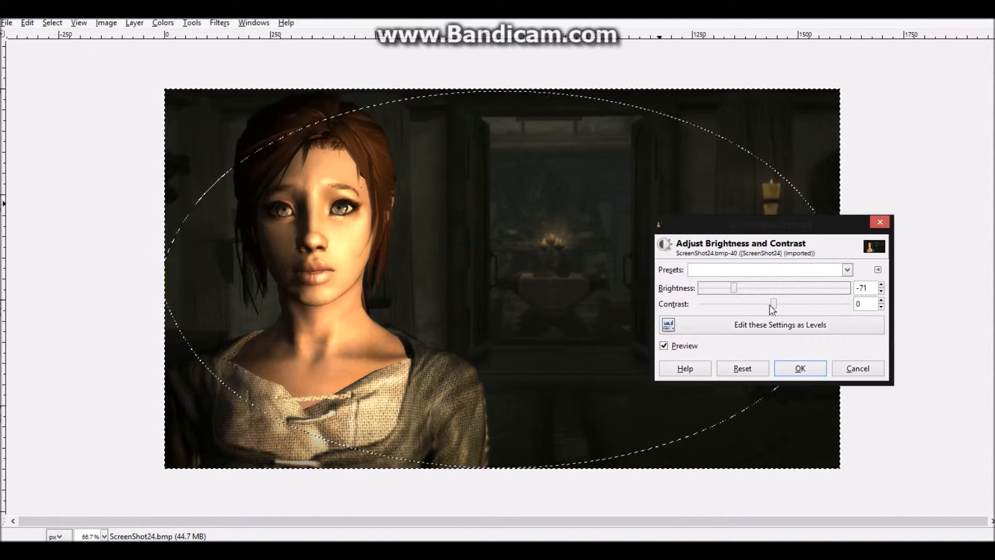
click(800, 368)
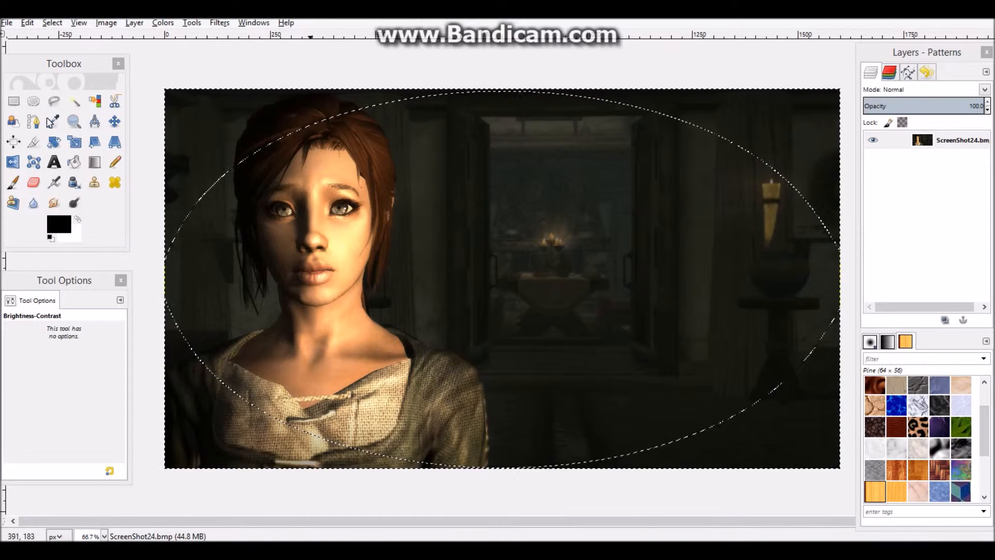
click(33, 101)
click(545, 209)
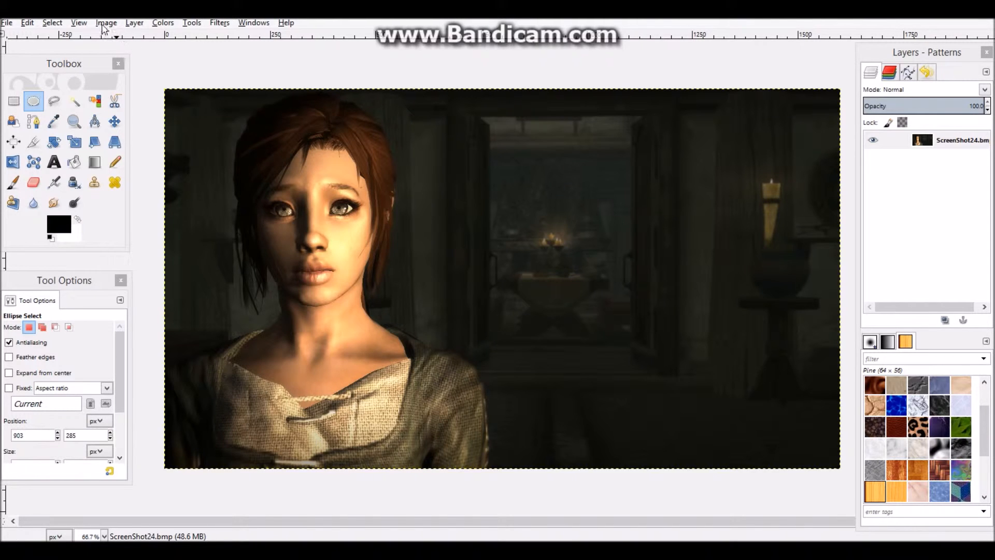
Raise the saturation of the yellow and red primary colours to 21 each with Hue-Saturation.
click(163, 22)
click(201, 52)
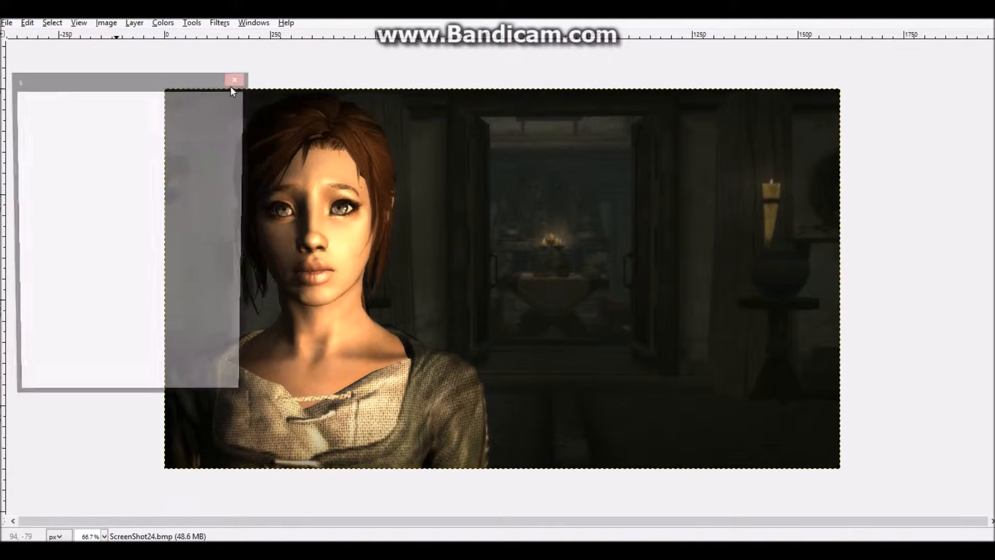
click(105, 187)
drag(136, 327, 145, 330)
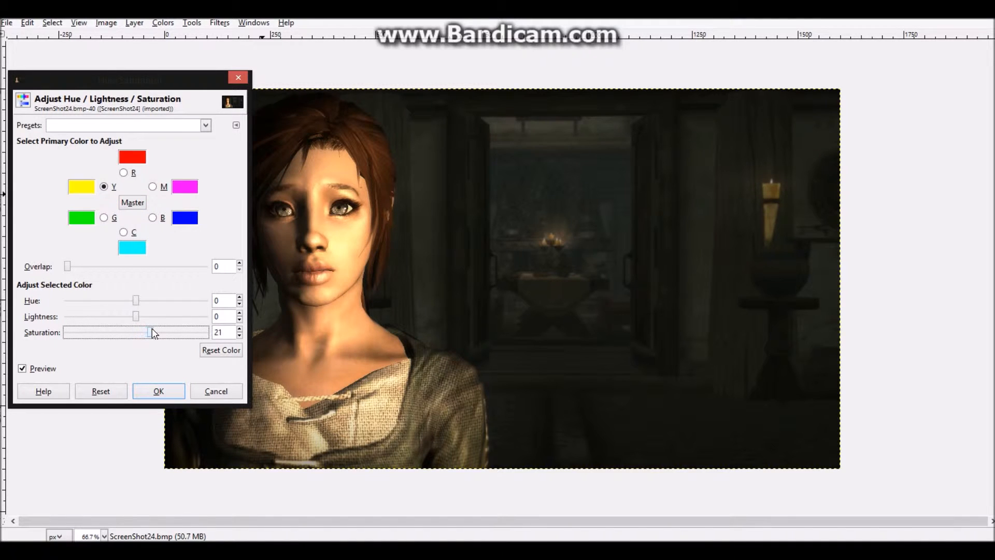
click(126, 174)
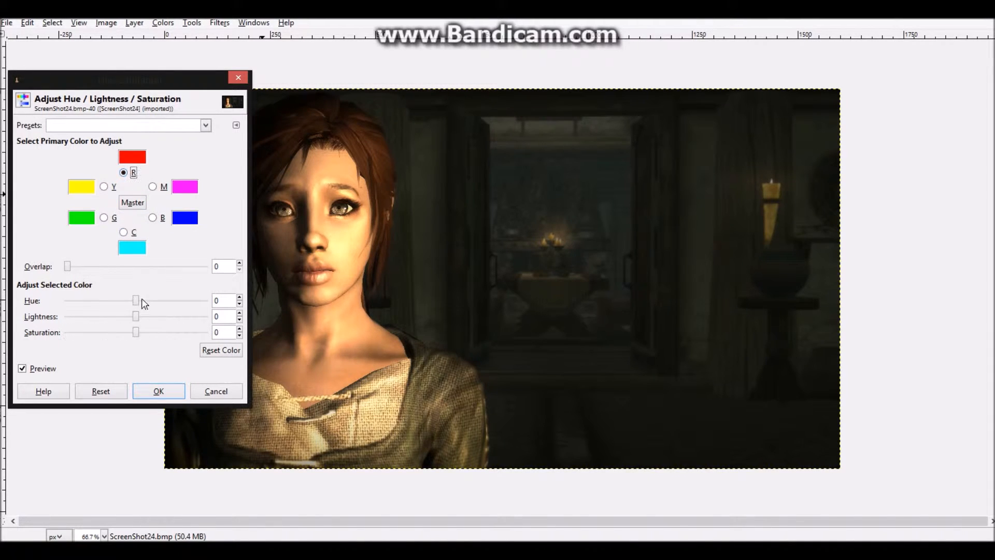
drag(135, 333, 145, 336)
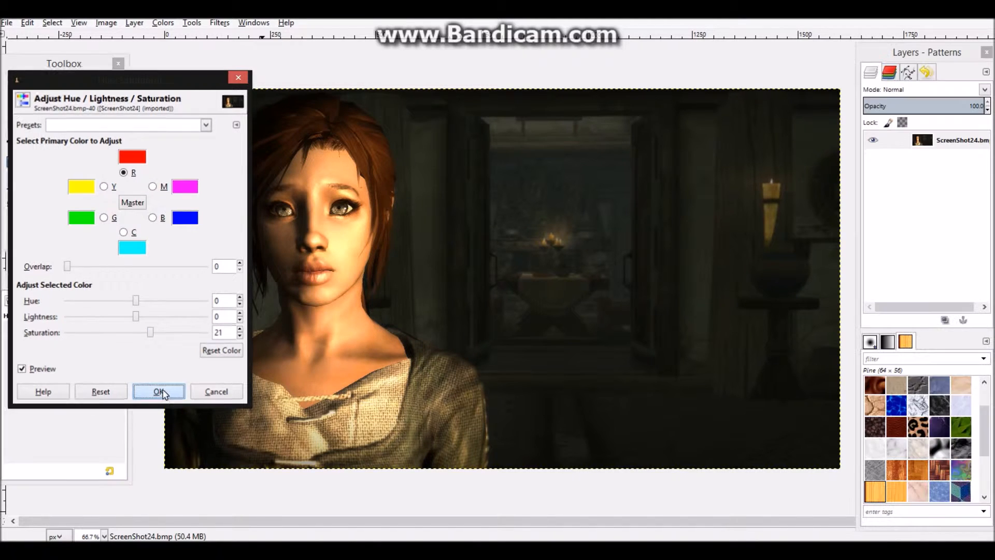
click(159, 391)
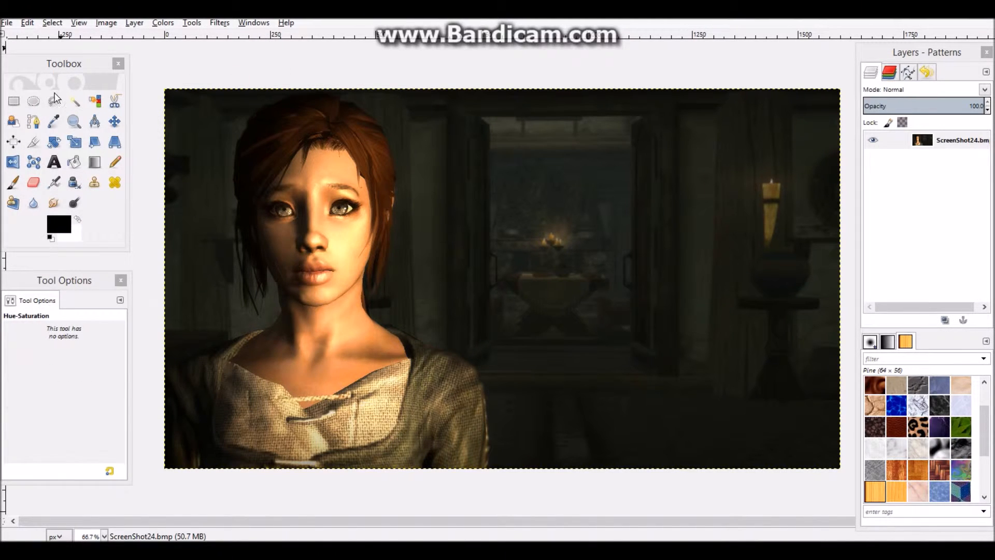
Draw an elliptical selection around the woman's face and neck, and adjust its sides and lower edge to fit.
click(33, 101)
drag(281, 137, 398, 341)
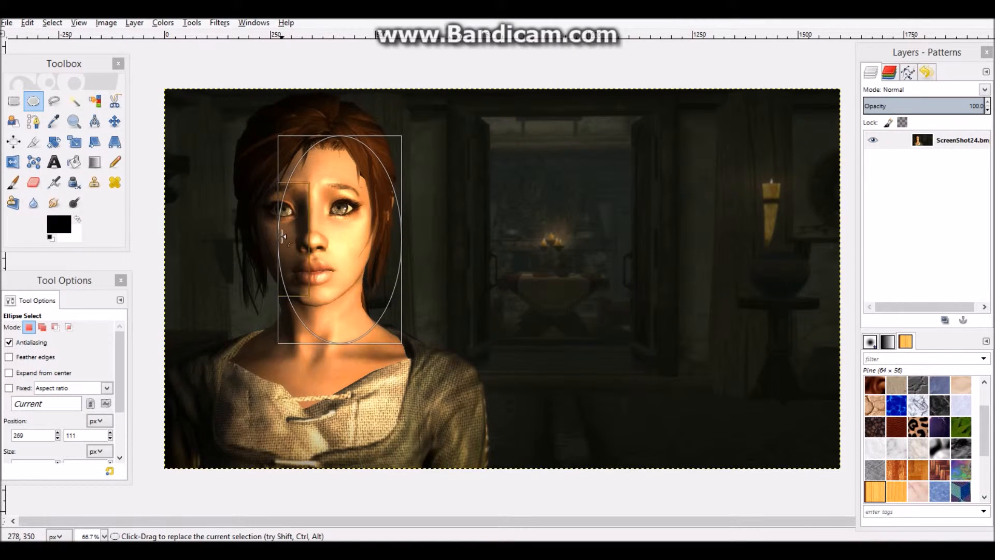
drag(275, 238, 260, 234)
drag(398, 231, 378, 231)
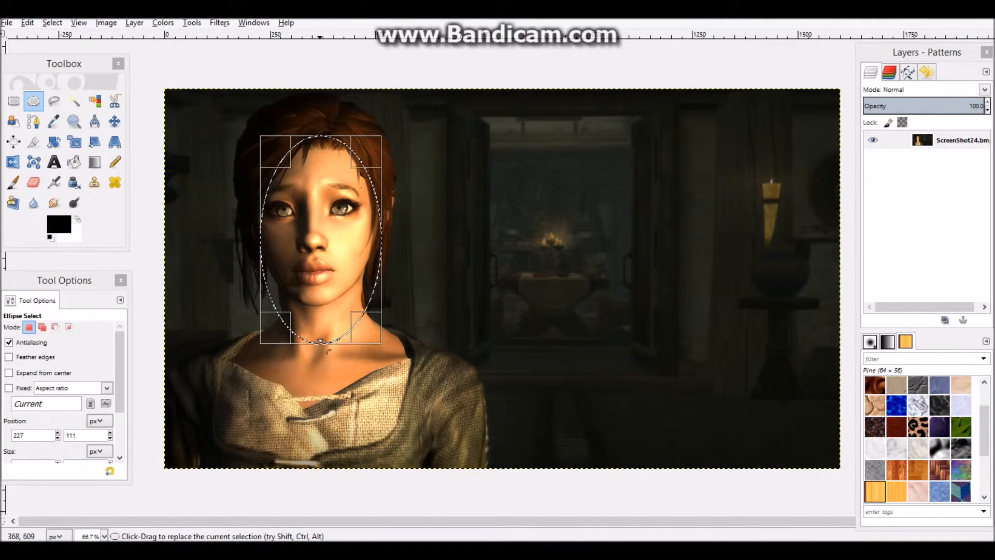
drag(320, 353, 321, 381)
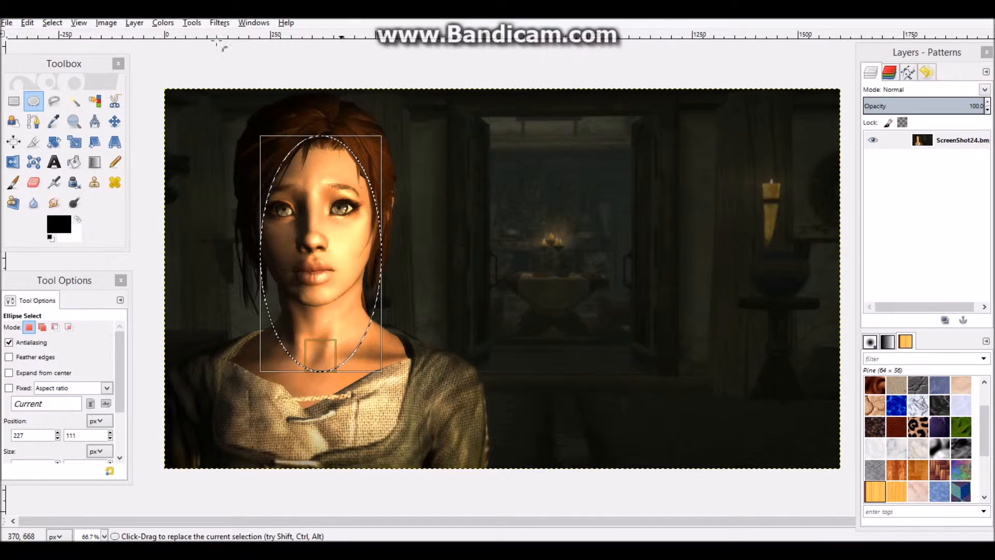
Feather the face selection by 50 px.
click(52, 22)
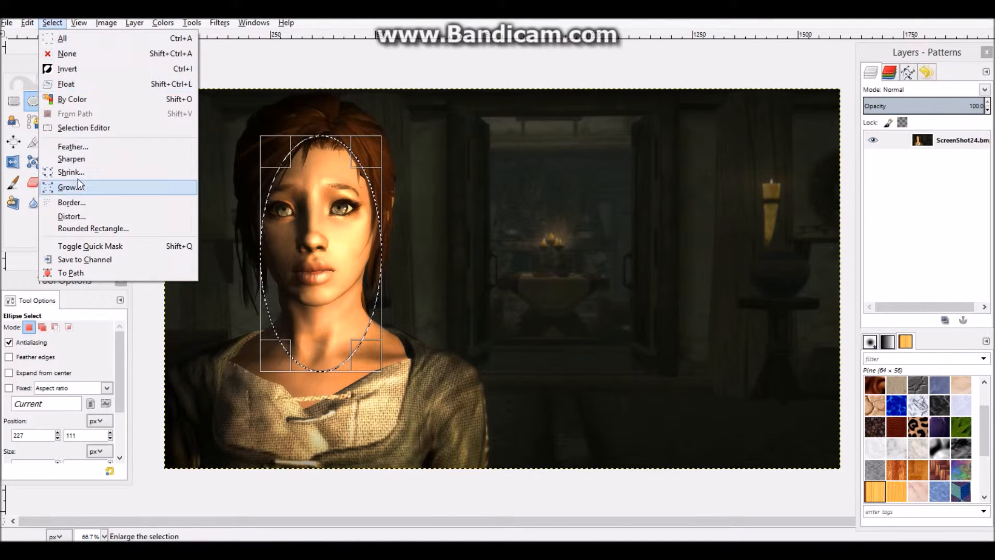
click(62, 155)
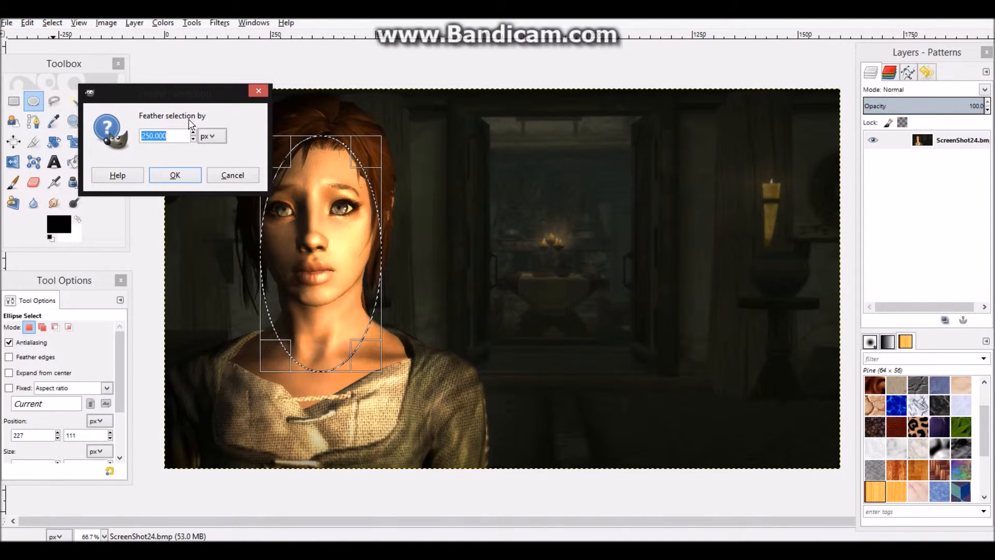
text(50)
click(176, 175)
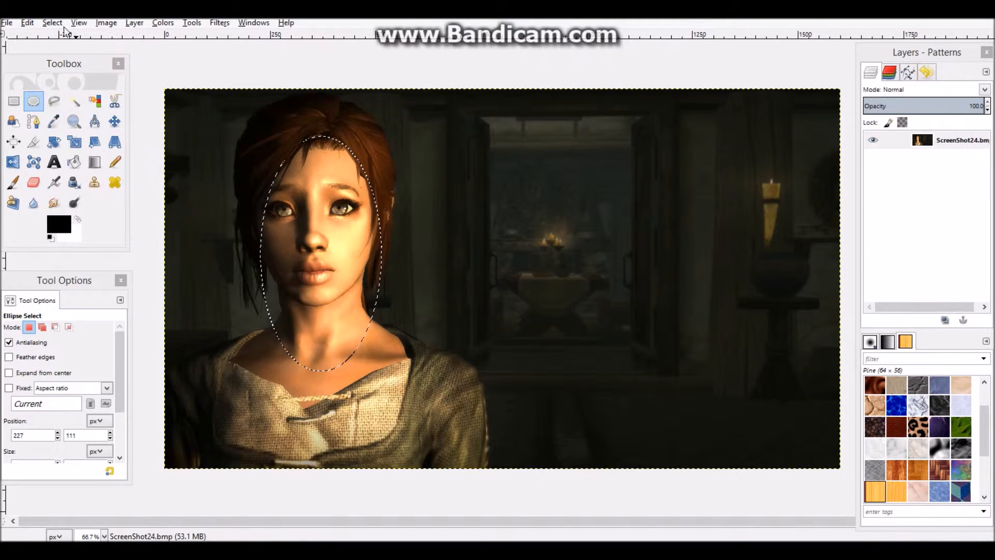
Apply Softglow to the face with glow radius 10, brightness 0.12 and sharpness 0.91, and clear the selection.
click(219, 23)
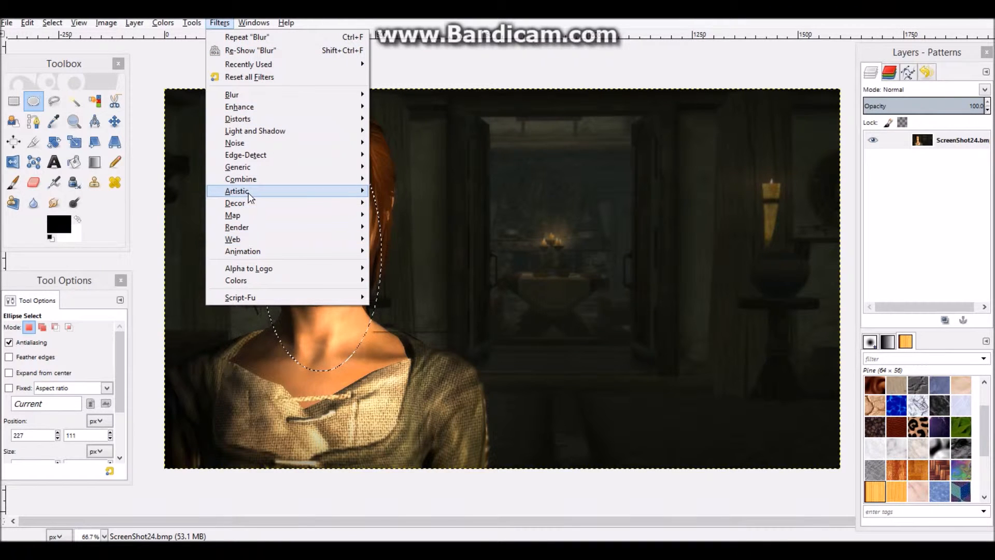
mouse_move(255, 195)
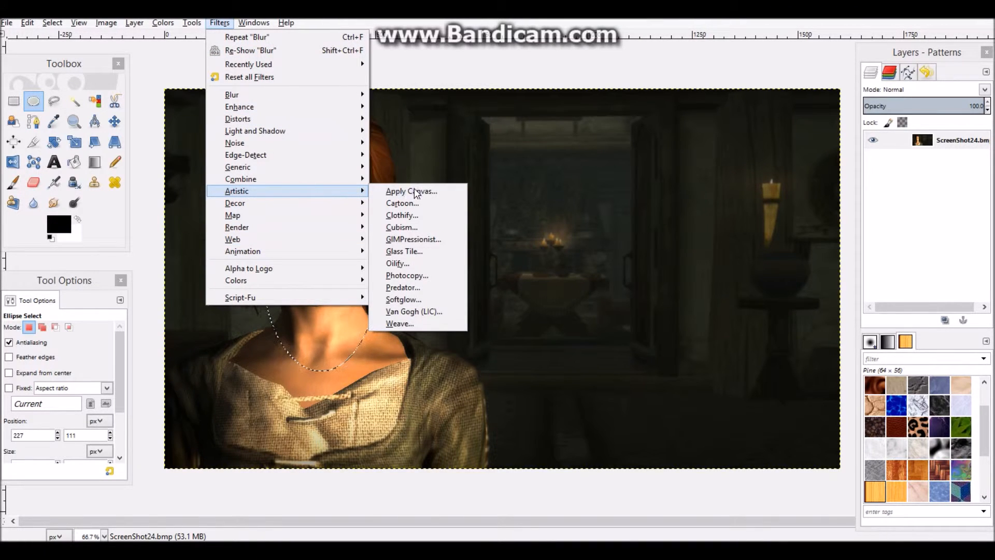
click(410, 300)
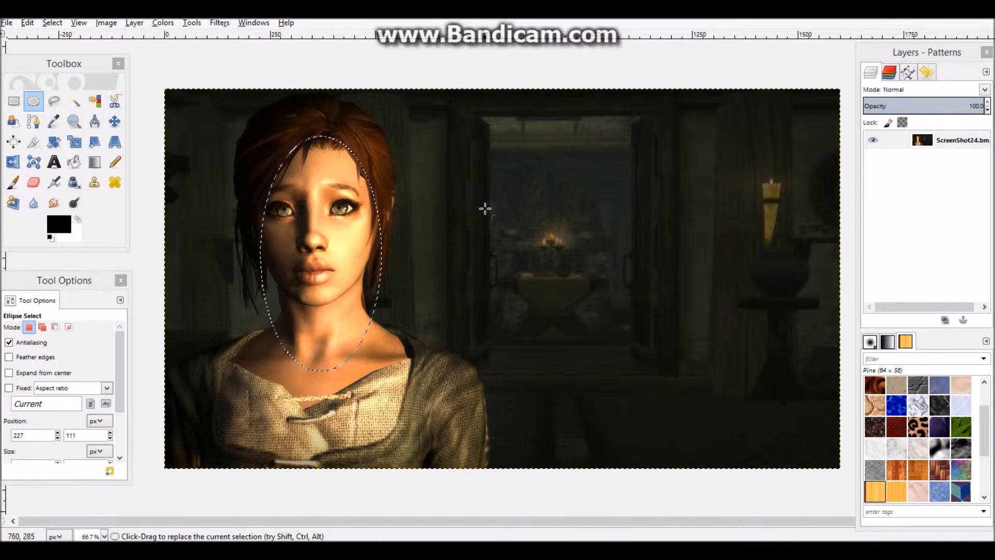
drag(500, 259, 481, 248)
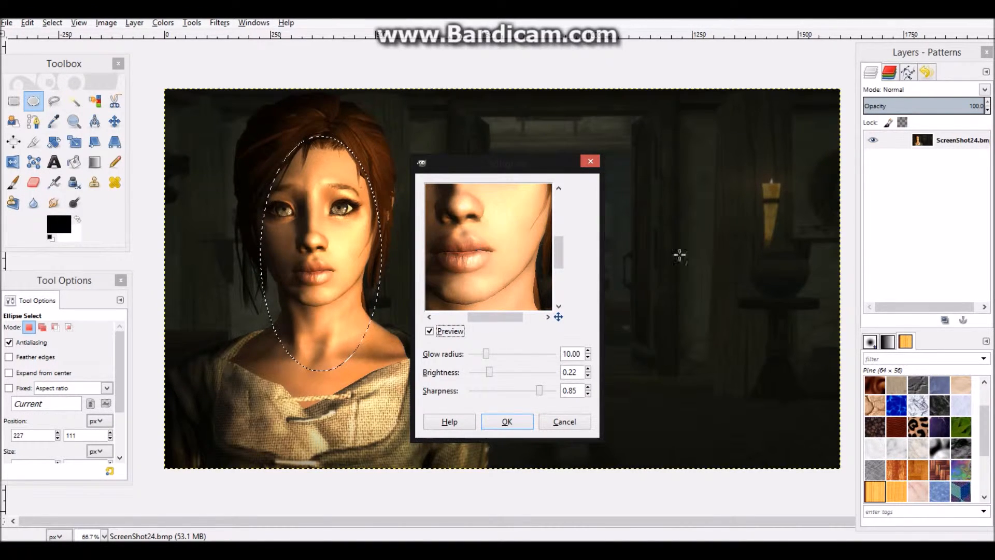
drag(516, 215, 509, 259)
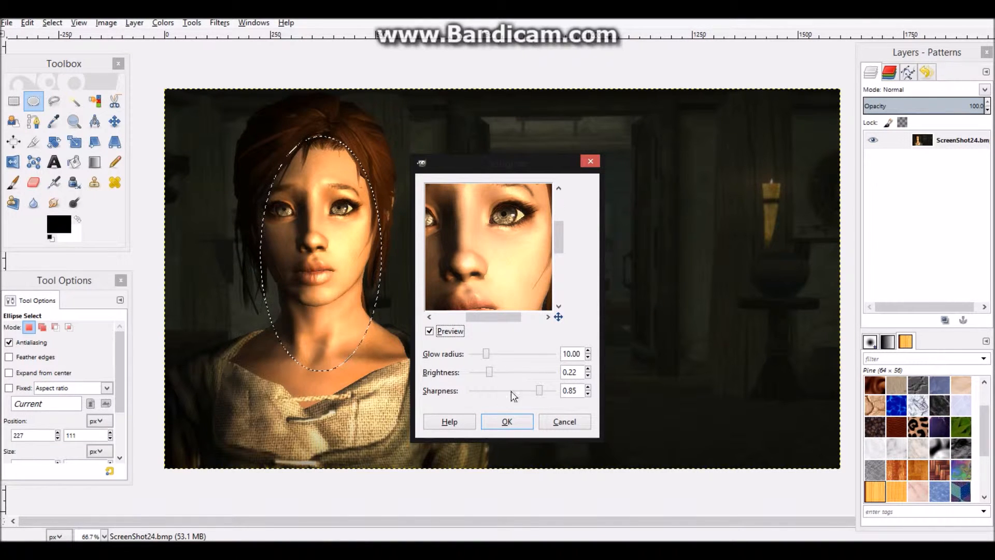
mouse_move(543, 392)
mouse_down()
mouse_move(471, 398)
mouse_move(554, 400)
mouse_up()
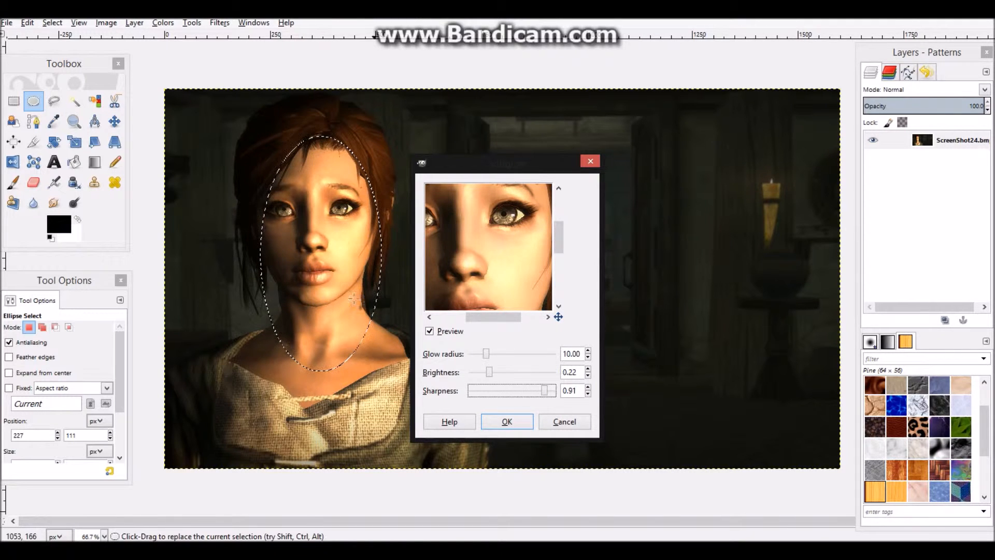
drag(490, 371, 483, 377)
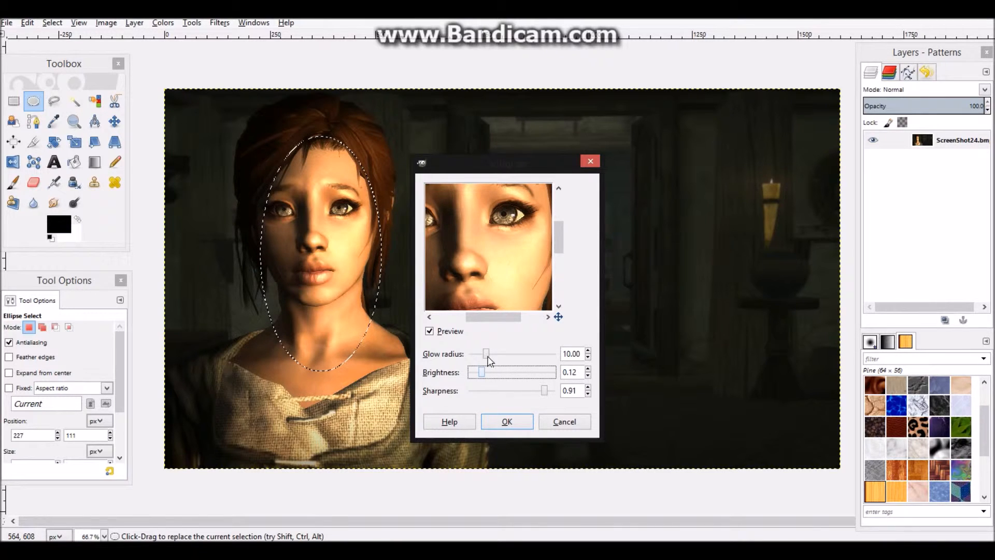
click(506, 422)
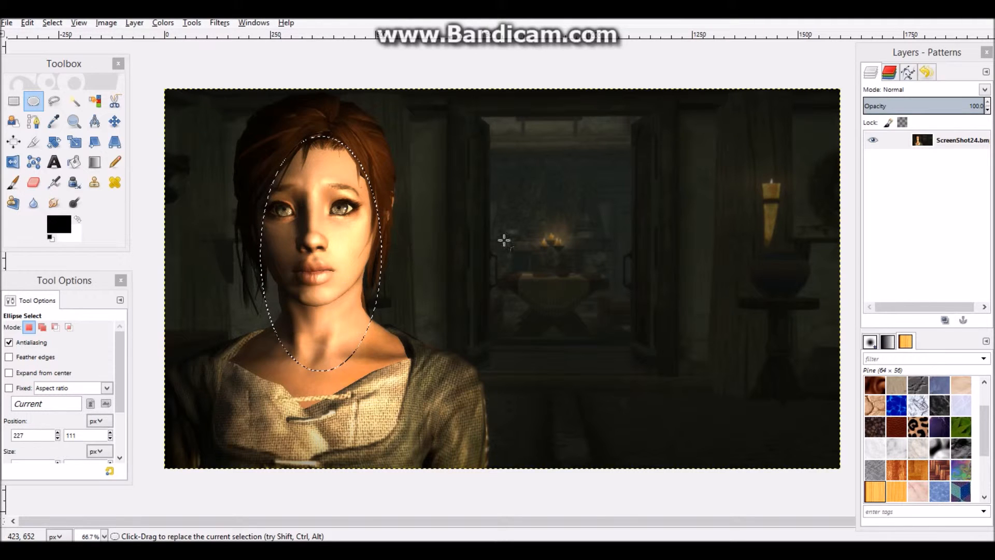
key(h)
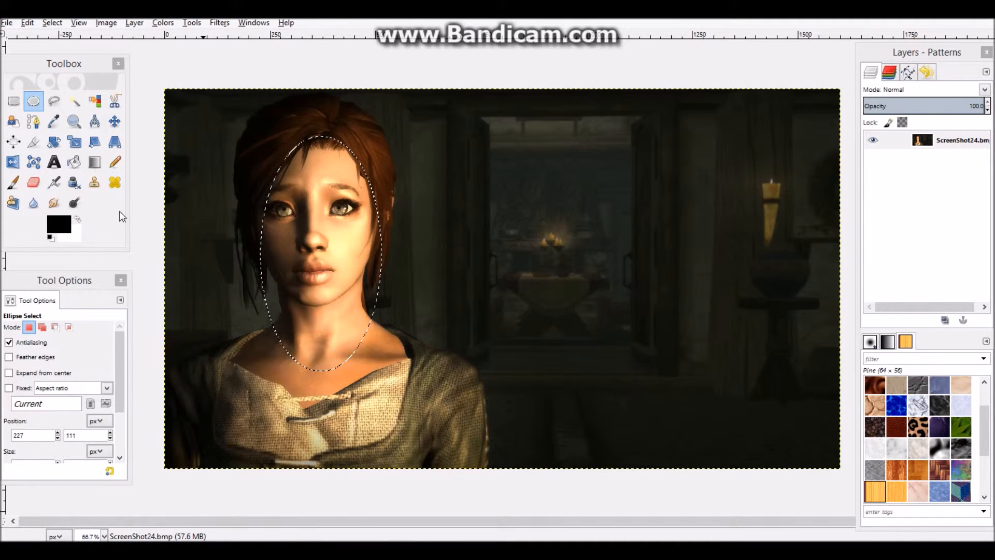
click(13, 101)
click(468, 245)
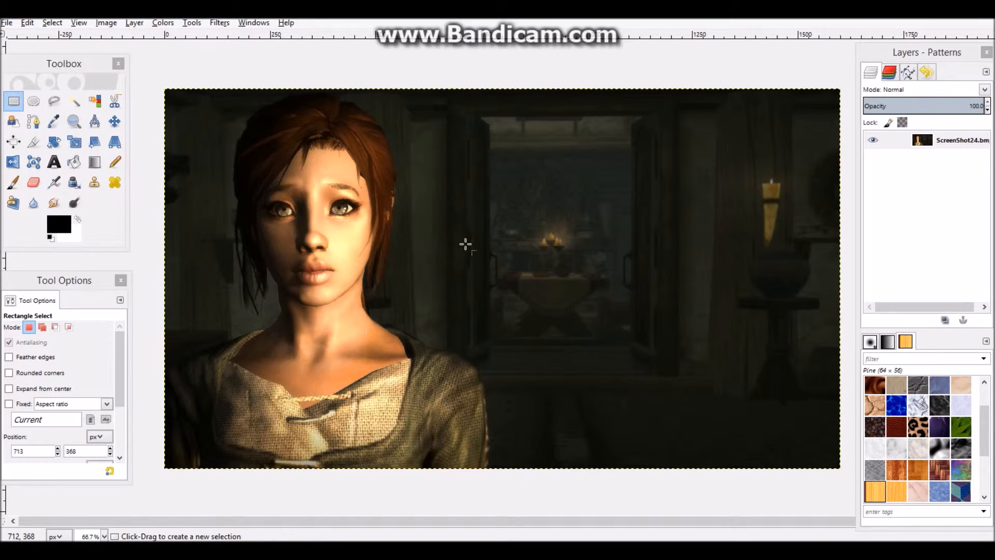
Draw an elliptical selection around the woman's head and upper body, and adjust its sides to centre it on her.
drag(209, 104, 490, 469)
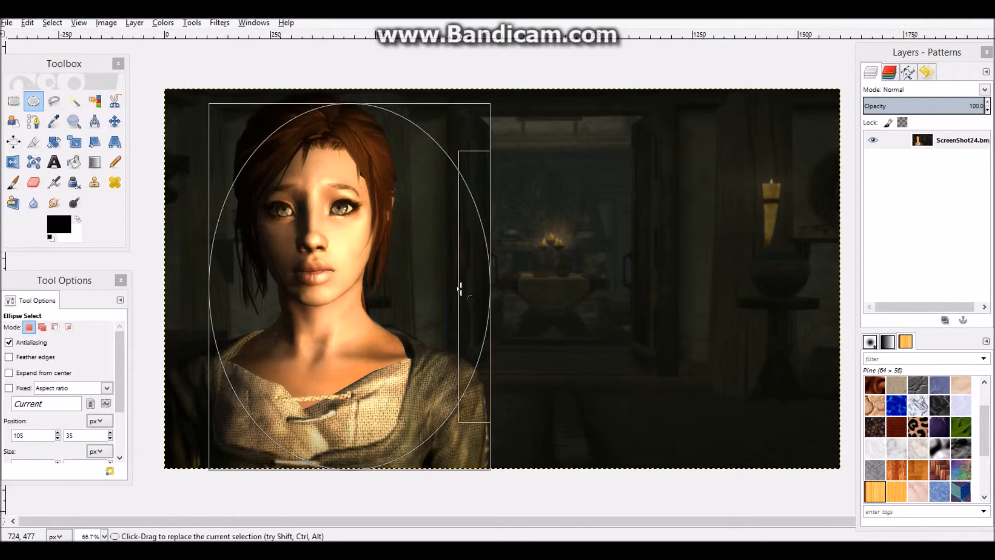
drag(471, 288, 469, 289)
drag(207, 272, 180, 272)
drag(486, 280, 456, 278)
Feather the elliptical selection by 250 px and invert it to cover the surroundings of the woman.
click(52, 22)
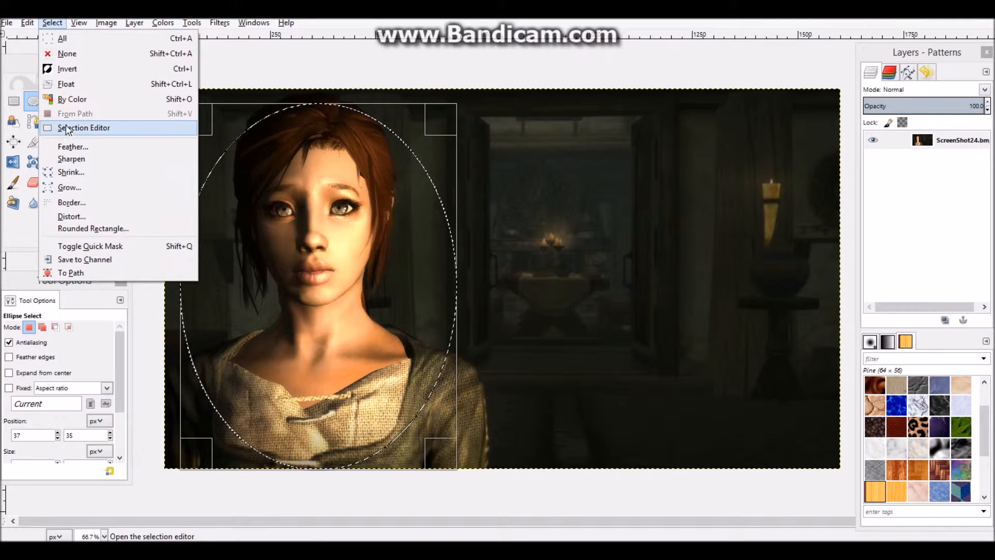
click(78, 145)
text(250)
click(229, 213)
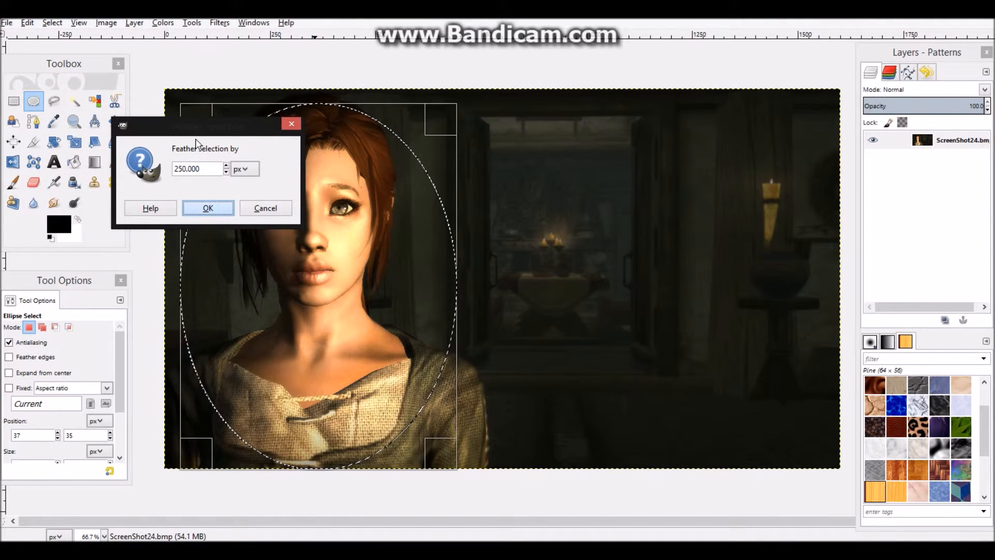
click(53, 23)
click(73, 69)
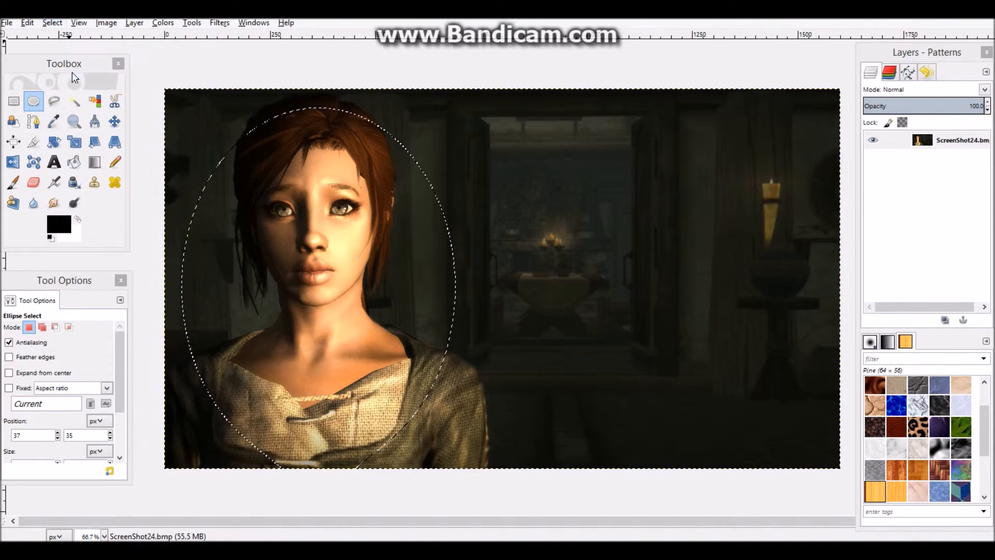
Darken the selected surroundings with Levels by setting the input midtones to 0.82, and clear the selection.
click(163, 23)
click(187, 113)
drag(145, 222, 155, 221)
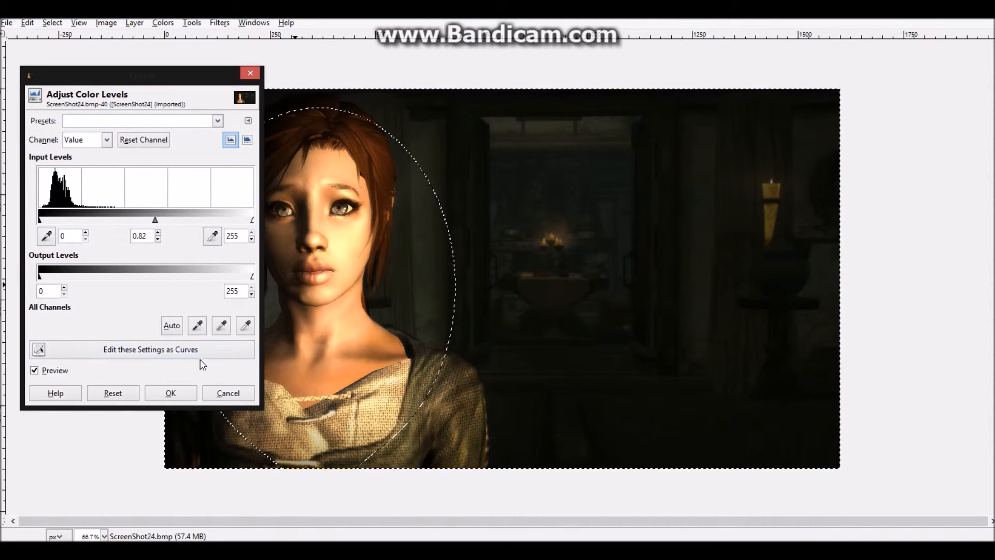
click(171, 393)
key(r)
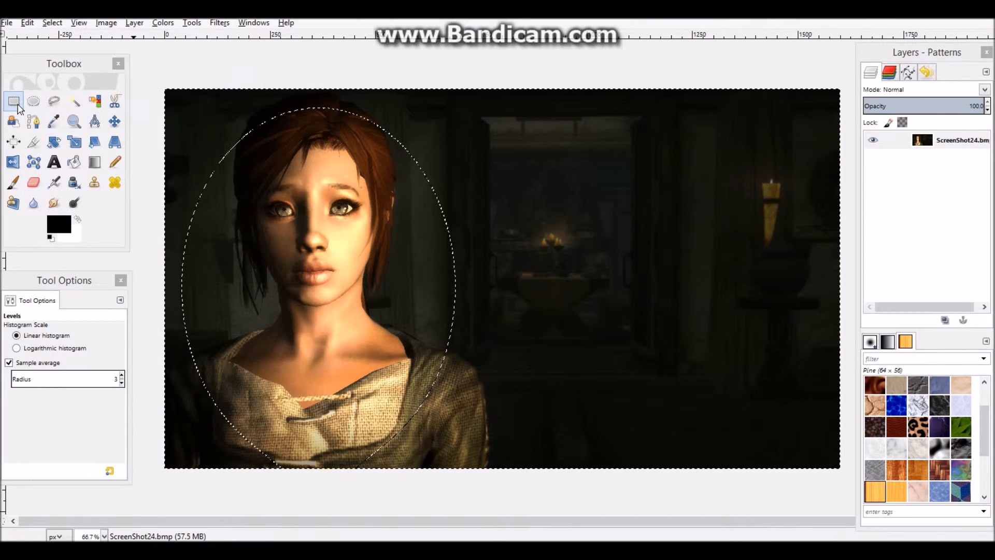
click(629, 265)
click(629, 265)
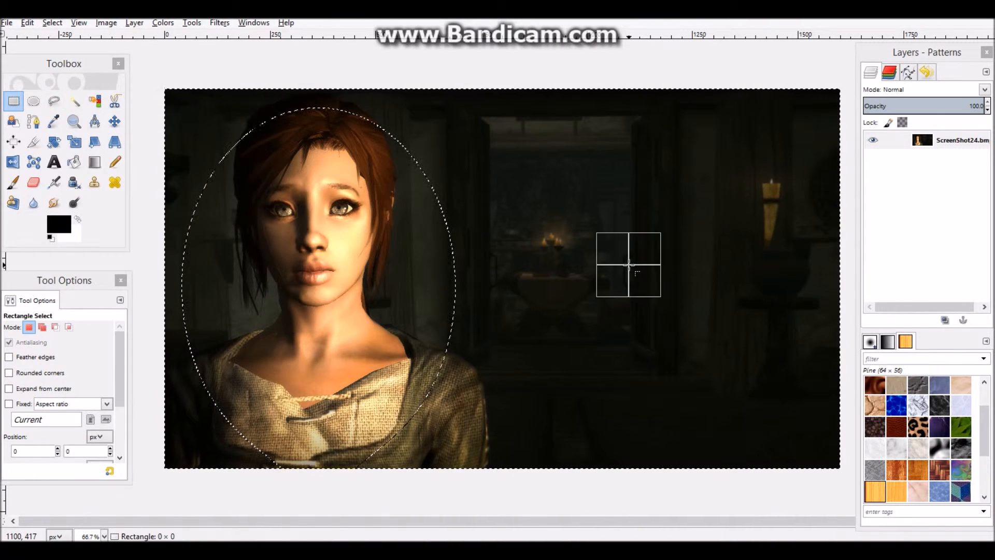
click(629, 264)
click(629, 264)
click(629, 265)
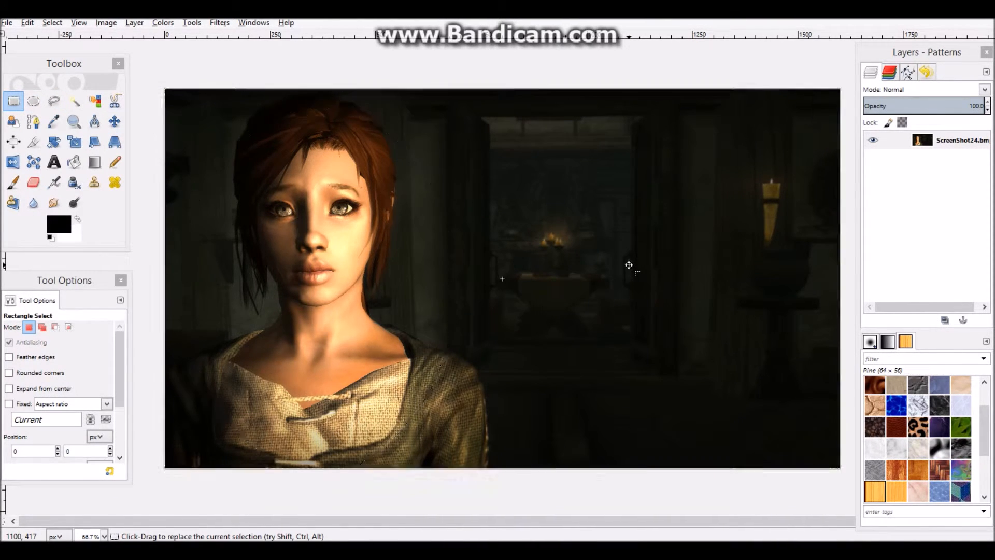
click(411, 266)
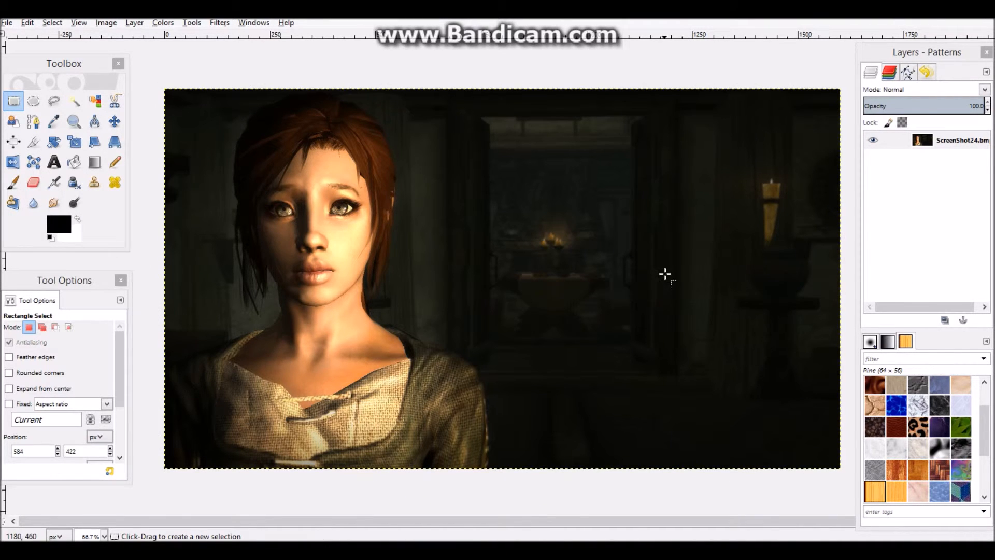
Draw a large elliptical selection starting at the image's upper-left corner, feather it, and invert it.
click(34, 101)
drag(169, 92, 648, 402)
click(52, 23)
click(77, 143)
click(97, 106)
click(54, 24)
click(62, 68)
Darken the inverted selection with Brightness-Contrast and clear the selection.
click(163, 24)
click(199, 84)
drag(775, 288, 753, 290)
click(881, 301)
click(800, 369)
click(417, 276)
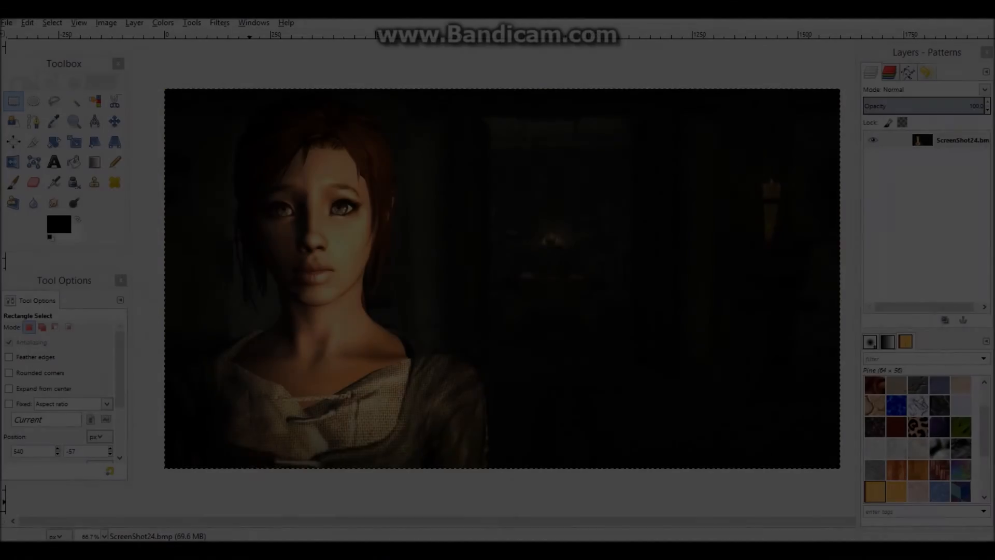
Switch to the second screenshot image and outline the character with the fireball in a closed Free Select selection.
mouse_move(147, 551)
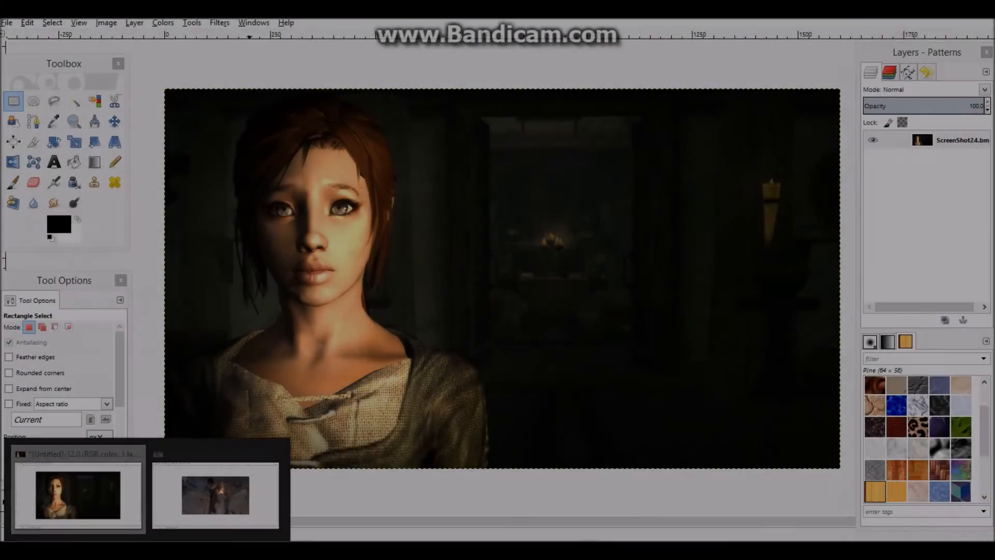
click(191, 498)
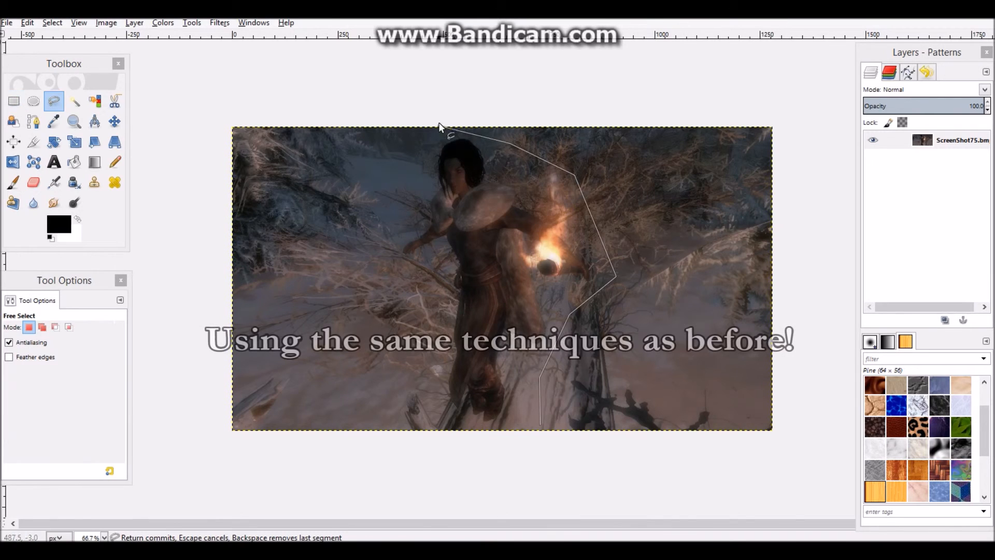
click(417, 166)
click(415, 218)
click(383, 255)
click(435, 284)
click(425, 399)
click(433, 425)
click(540, 426)
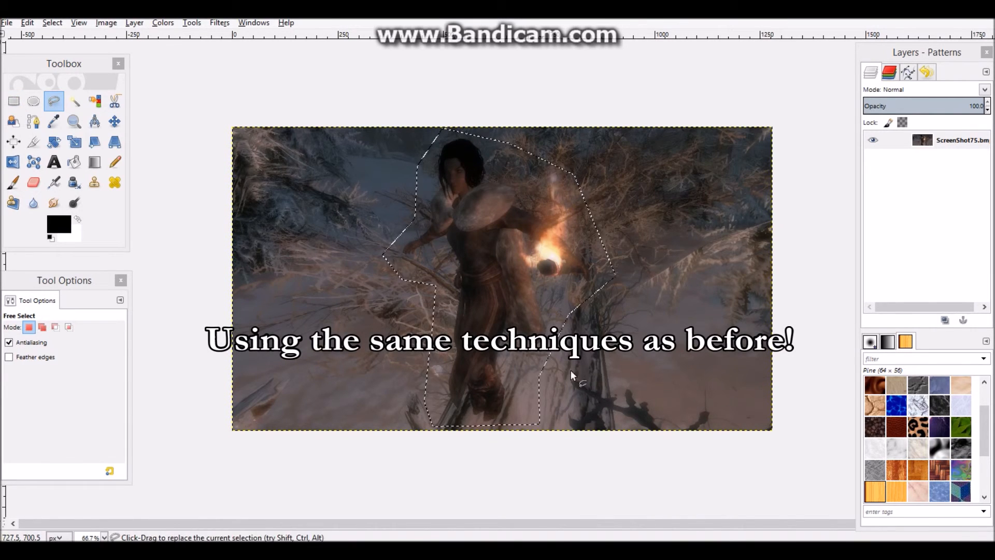
Darken the whole second image by lowering the input midtones with Levels.
click(163, 23)
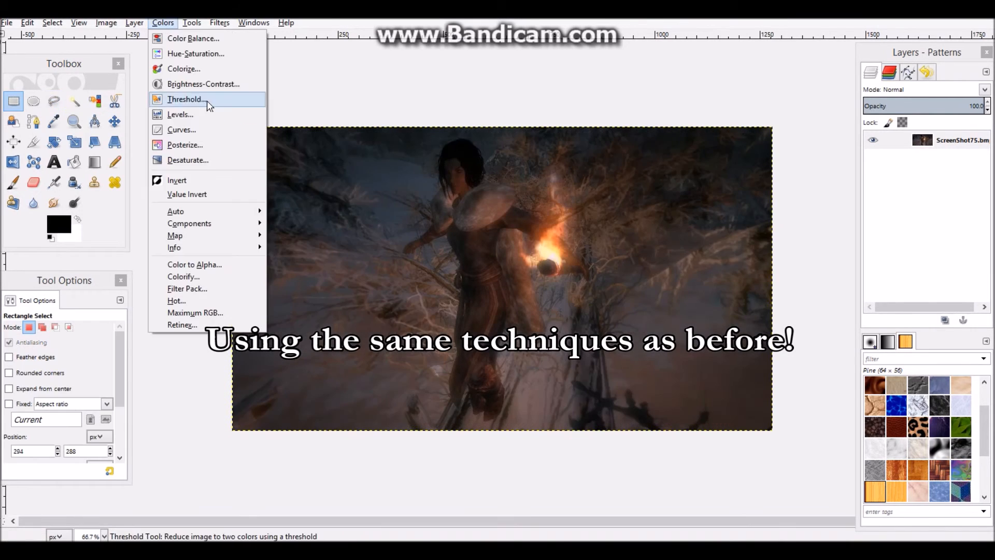
click(178, 113)
drag(151, 219, 155, 221)
click(169, 391)
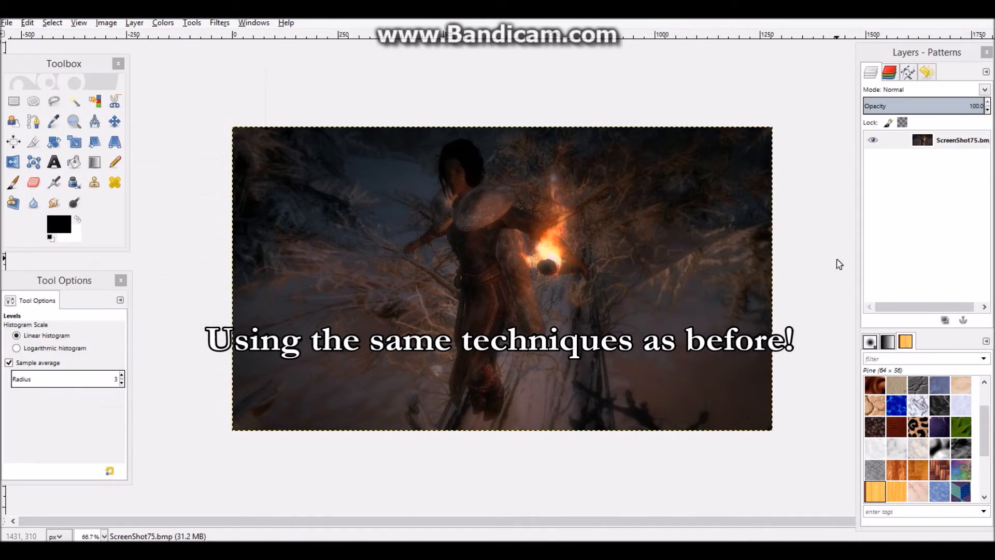
key(r)
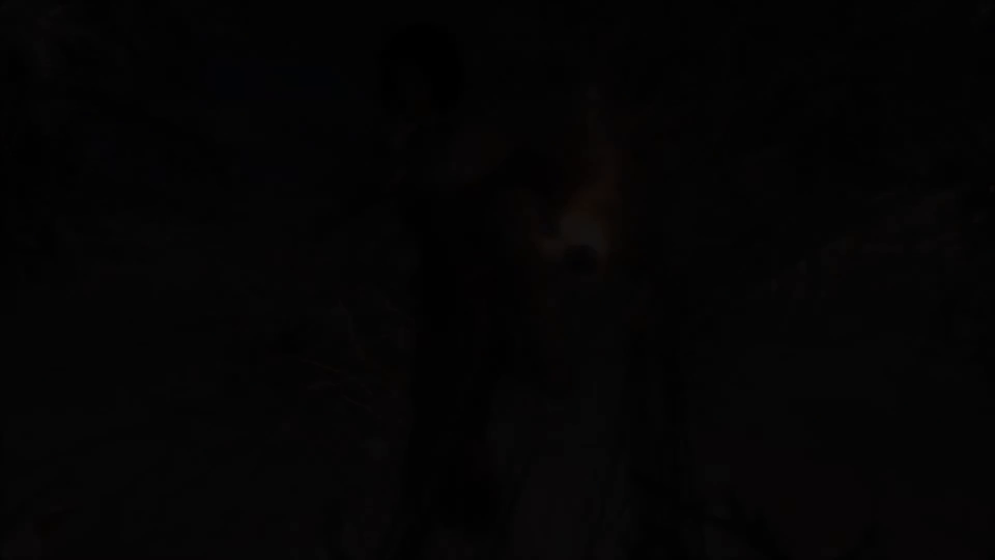